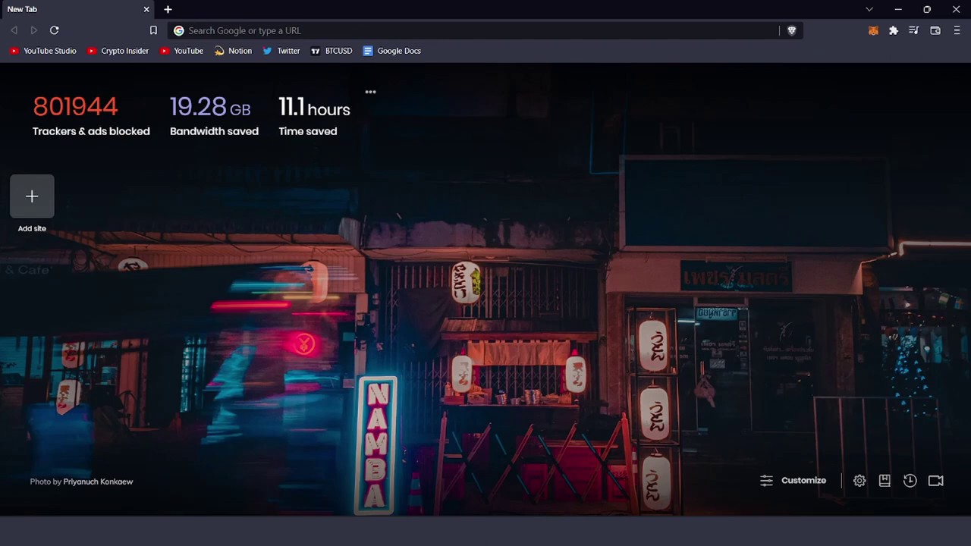
- Search for 'pixilart', go to pixilart.com and scroll through the staff-pick artwork
left_click(291, 28)
type("pixilart")
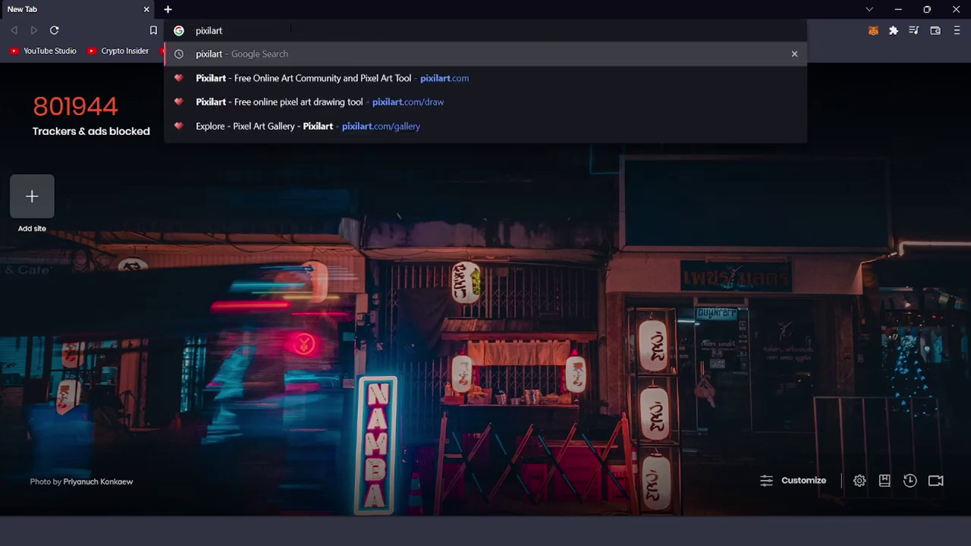
key("Return")
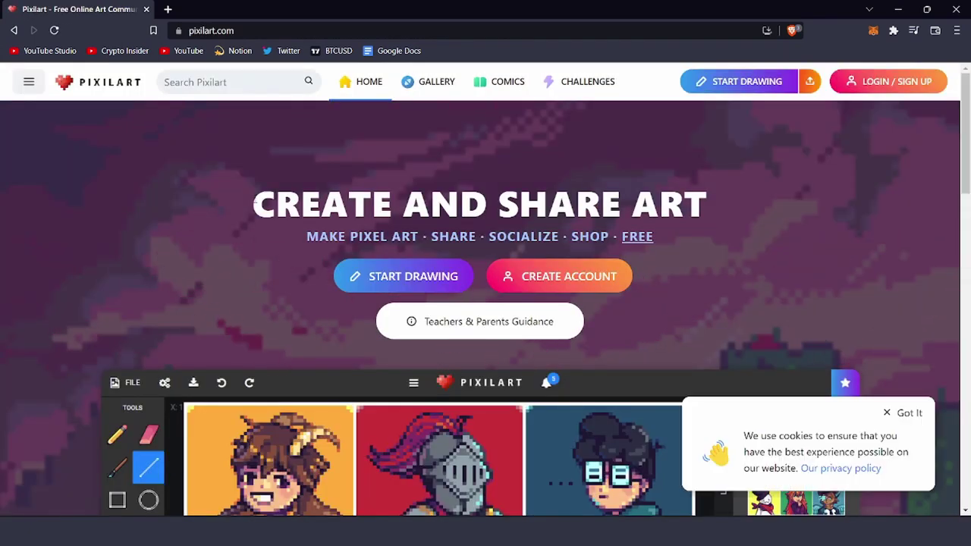
scroll(256, 202, "down", 3)
scroll(256, 203, "down", 10)
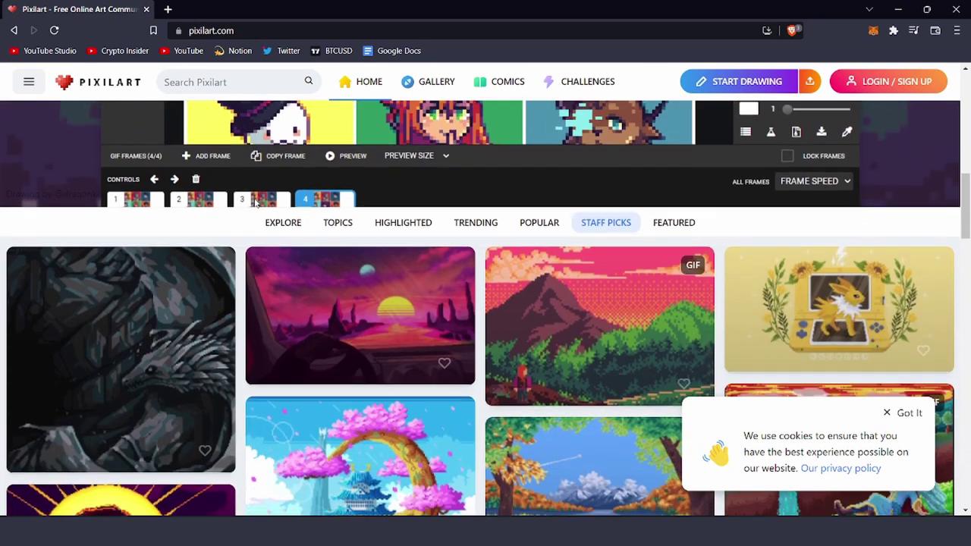
scroll(256, 203, "down", 10)
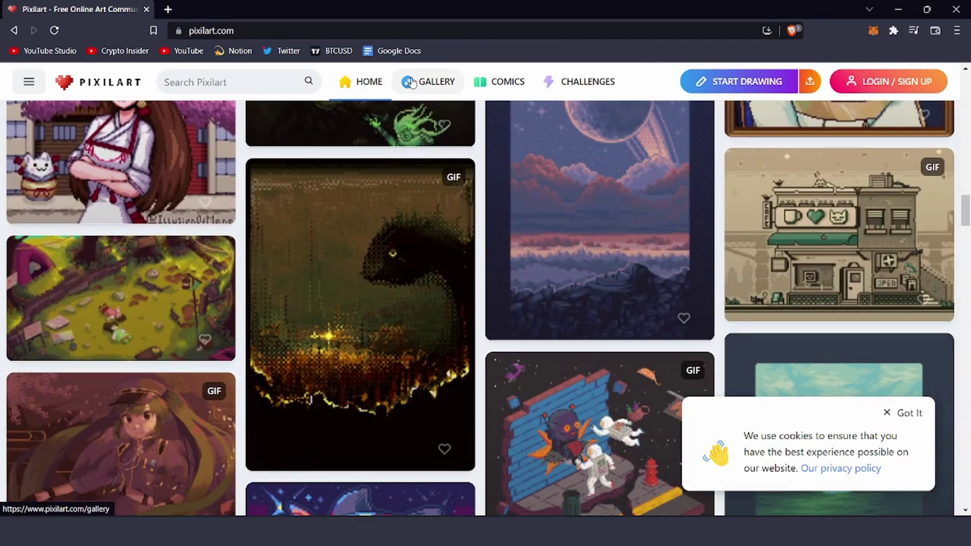
- Go to the Gallery page and scroll down through the community pixel artworks
left_click(410, 82)
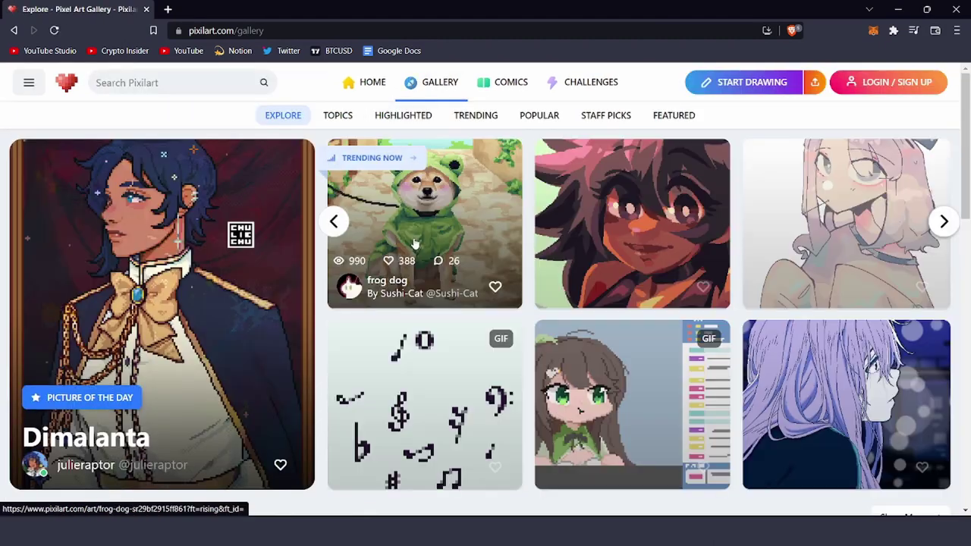
scroll(415, 241, "down", 15)
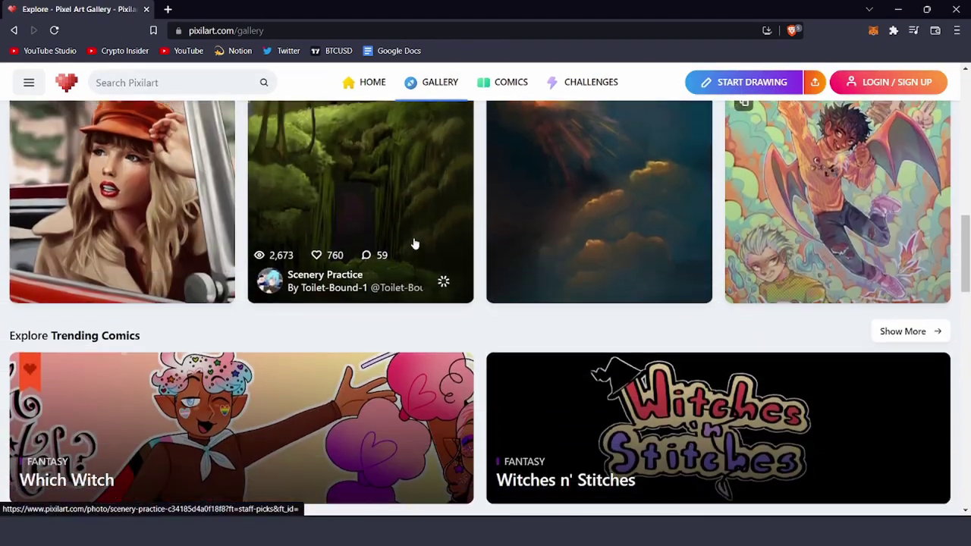
scroll(415, 239, "down", 12)
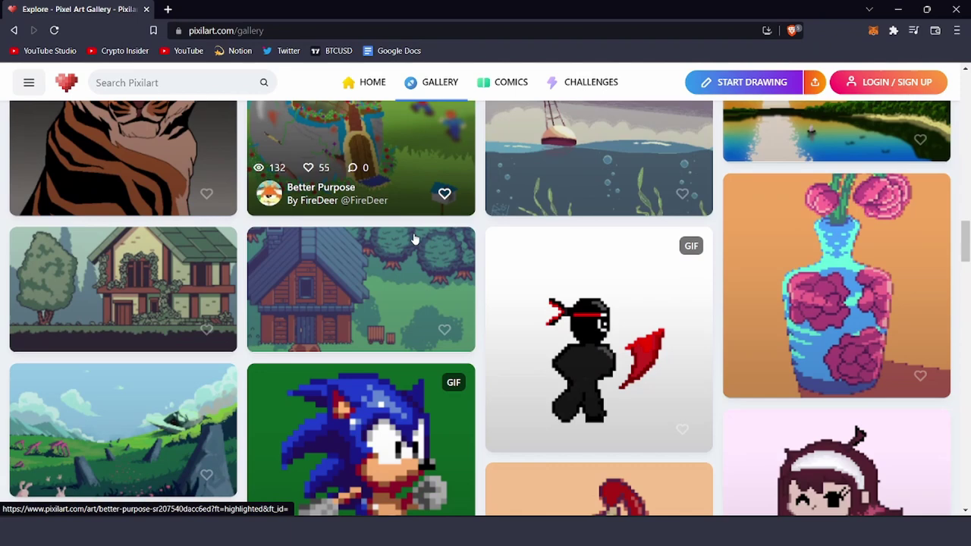
scroll(415, 239, "down", 12)
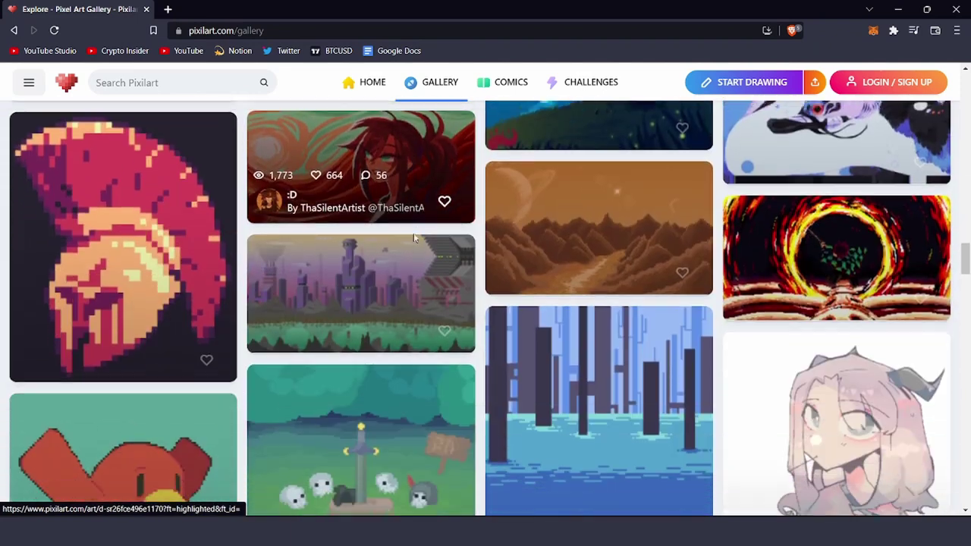
scroll(415, 238, "down", 12)
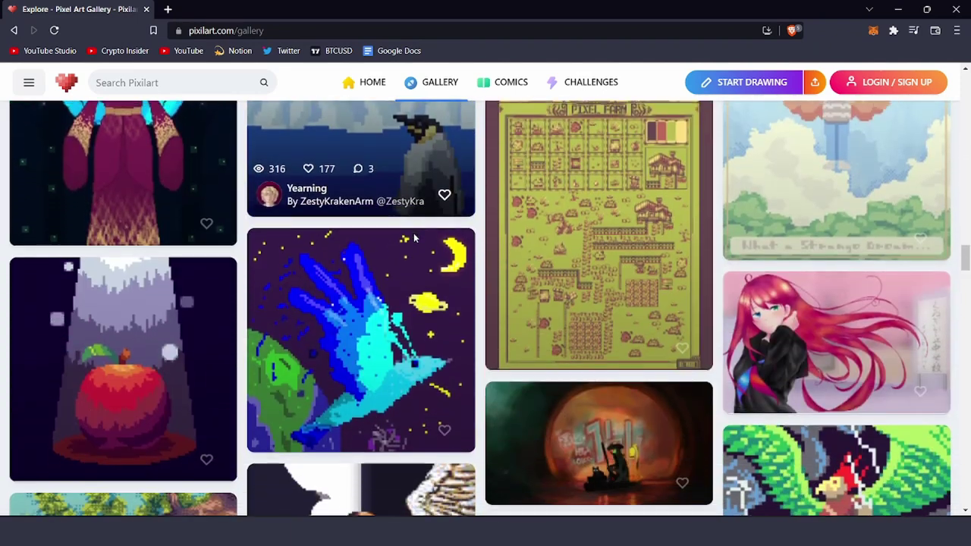
scroll(415, 239, "down", 12)
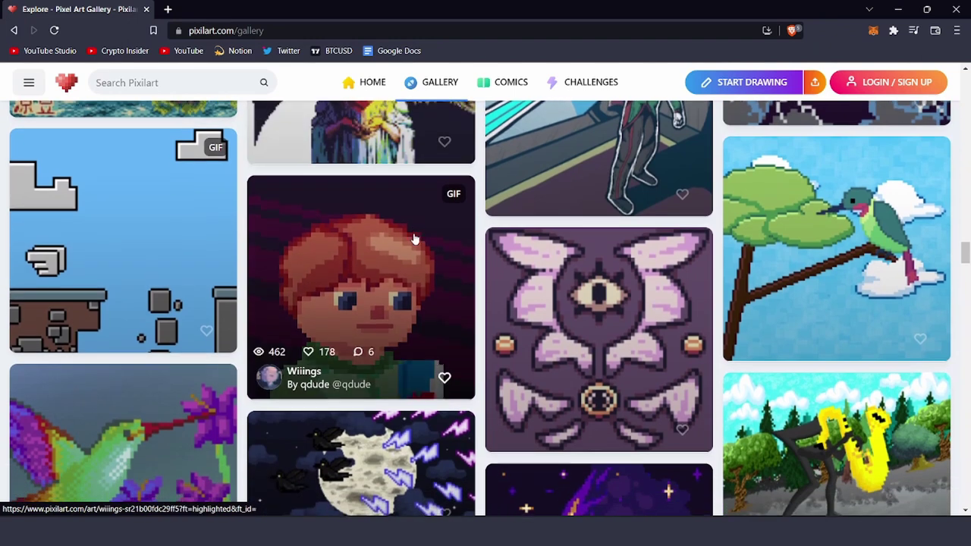
scroll(415, 239, "down", 12)
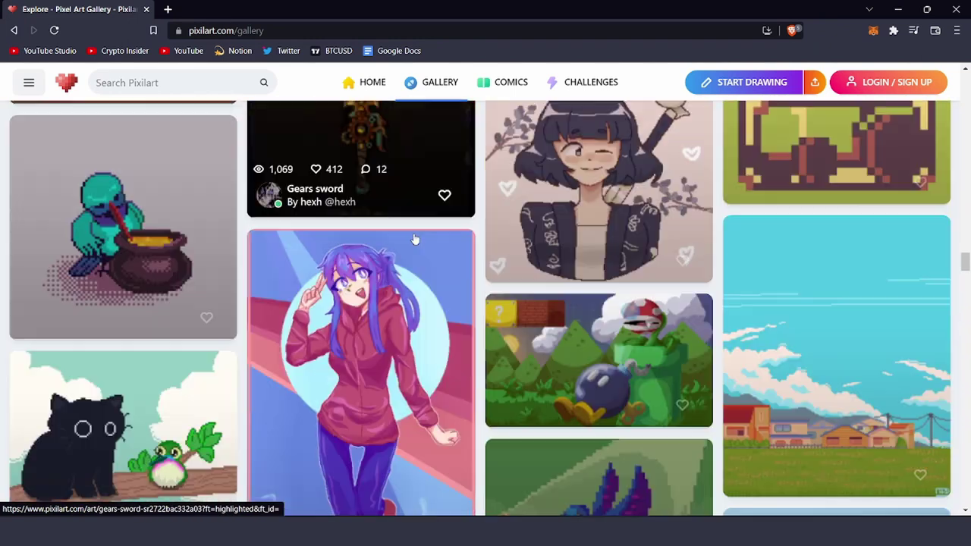
scroll(415, 238, "down", 12)
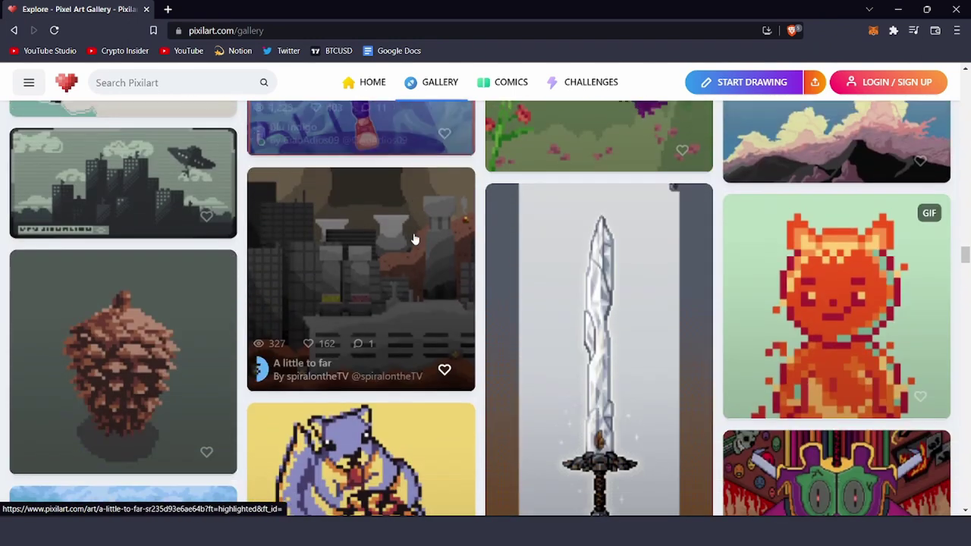
scroll(415, 238, "down", 5)
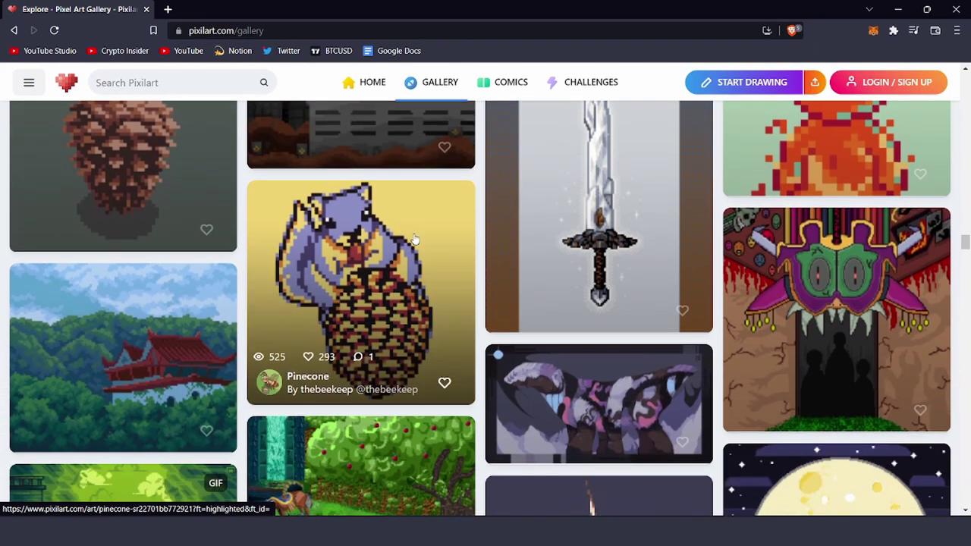
scroll(415, 239, "down", 12)
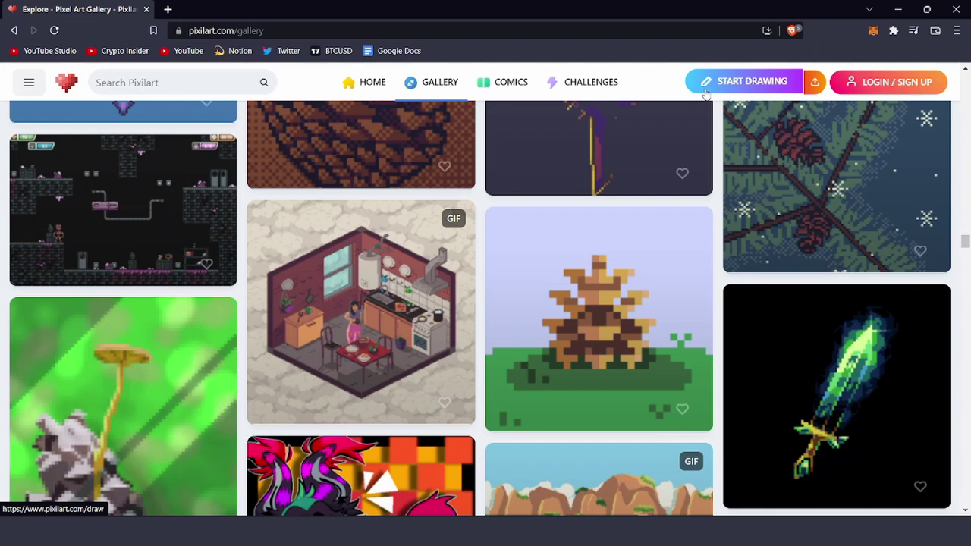
- Start drawing, skipping the welcome tips and closing New Drawing to keep the blank 100×100 canvas
left_click(746, 81)
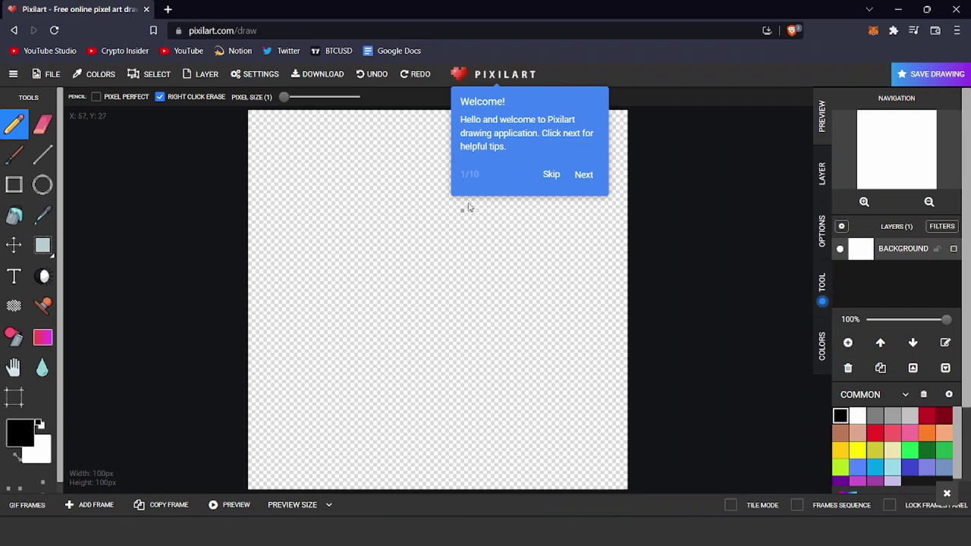
left_click(550, 173)
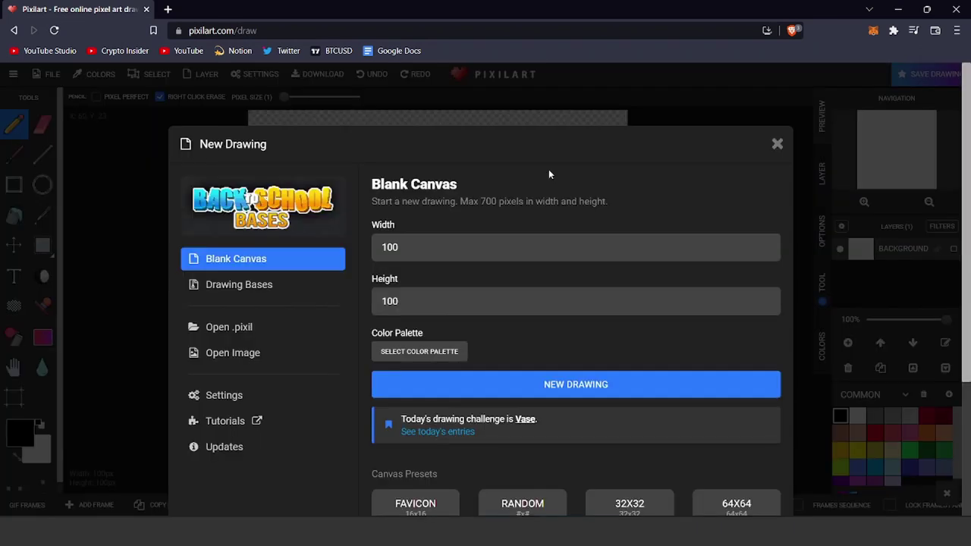
left_click(775, 145)
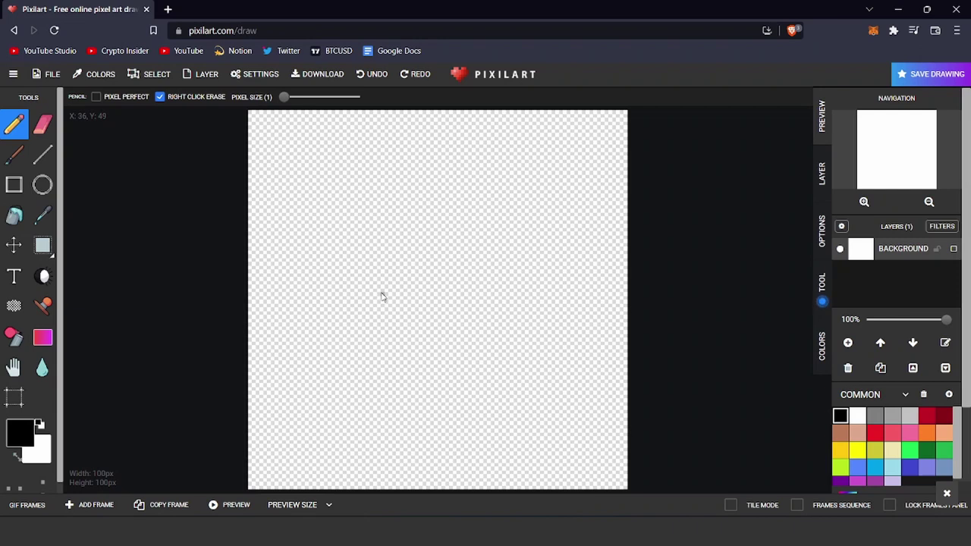
scroll(389, 273, "up", 4)
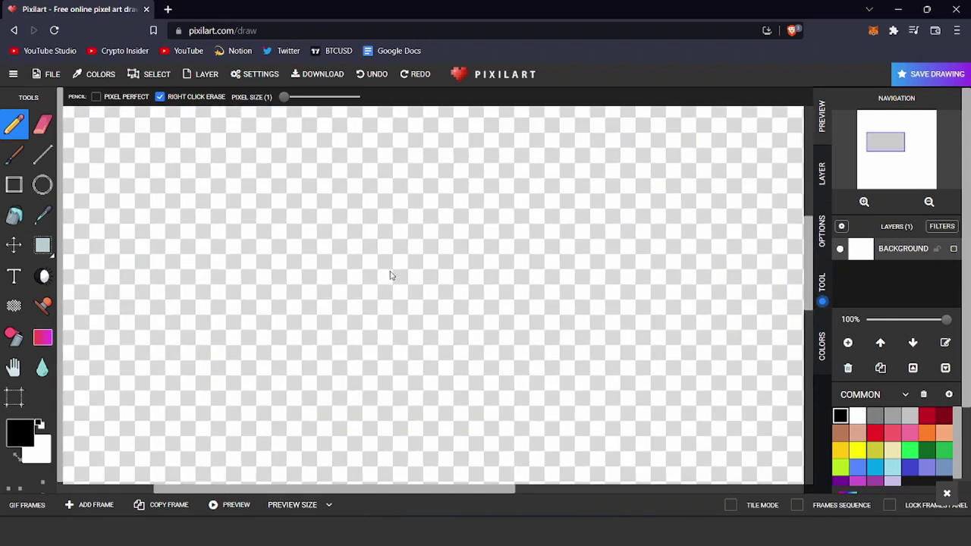
scroll(390, 275, "down", 3)
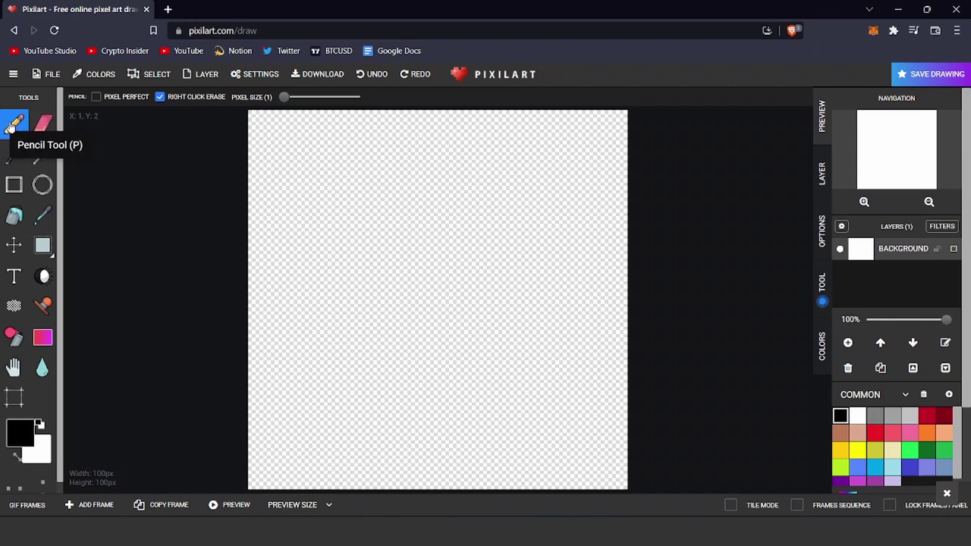
mouse_move(322, 169)
left_mouse_down()
mouse_move(376, 300)
mouse_move(443, 240)
mouse_move(414, 202)
mouse_move(413, 170)
mouse_move(481, 271)
left_mouse_up()
key("Delete")
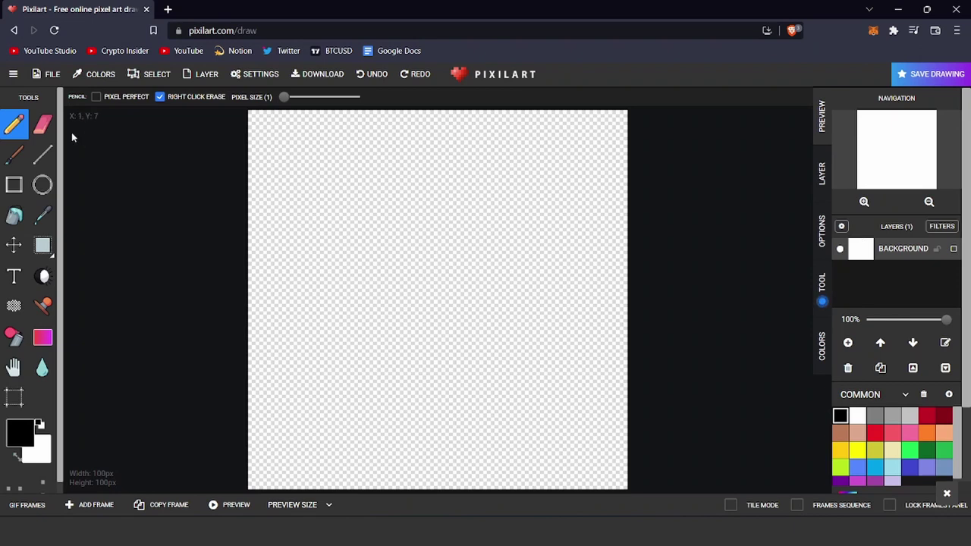
left_click(43, 124)
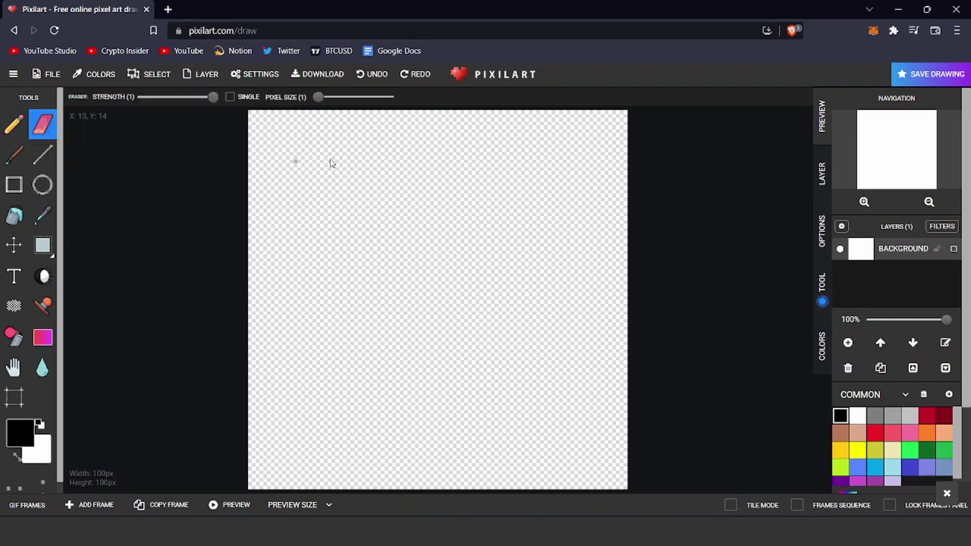
left_click(14, 154)
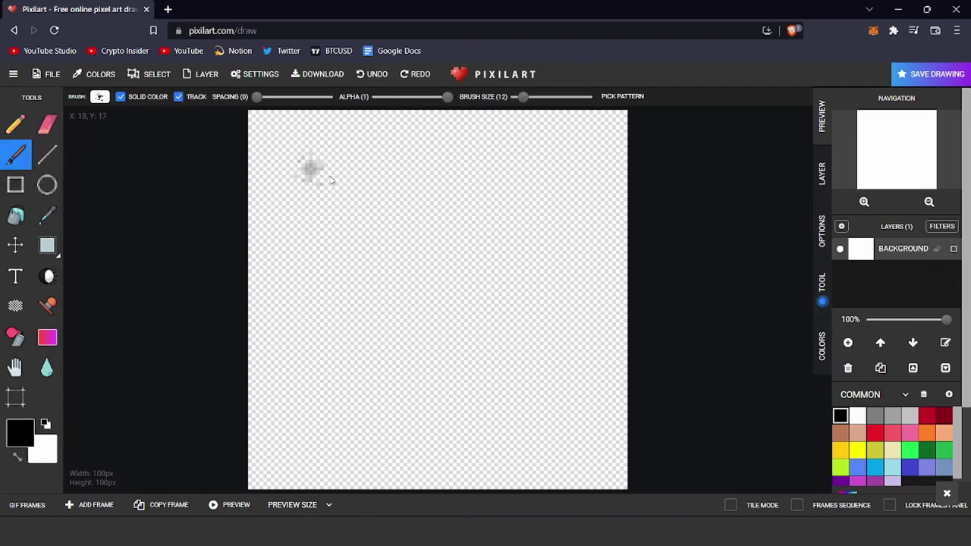
left_click(16, 215)
left_click(323, 260)
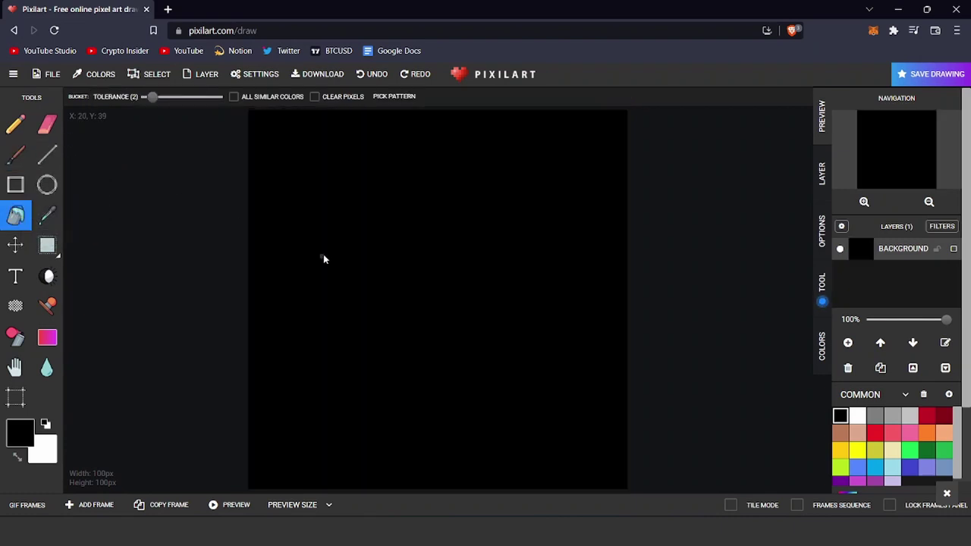
key("ctrl+z")
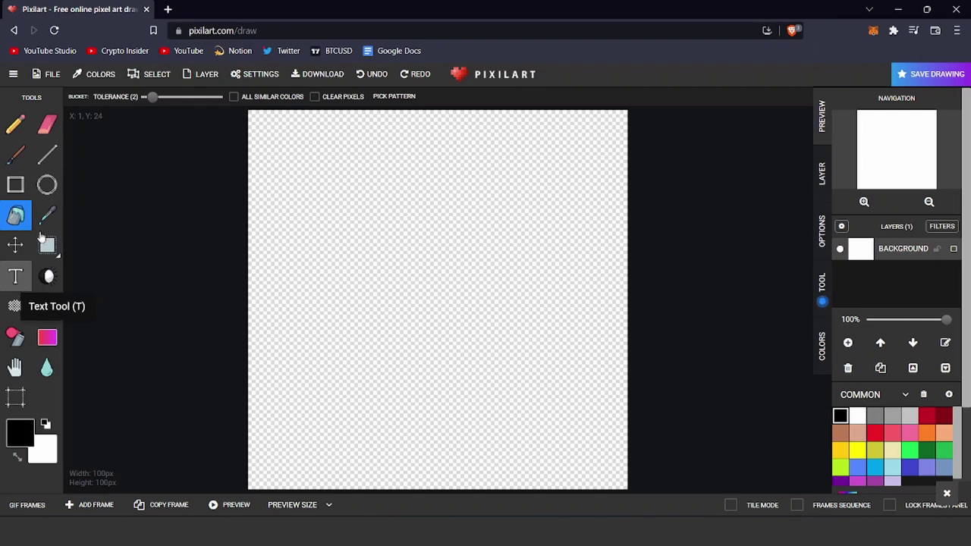
- Reselect the Pencil, then preview the Colors, Select and Layer menus, leaving Layer's options showing
left_click(16, 127)
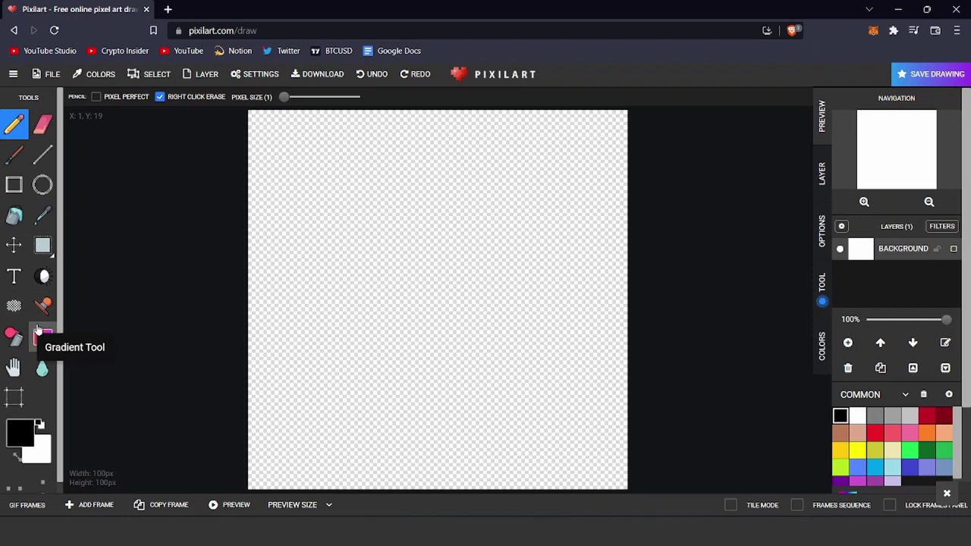
left_click(13, 74)
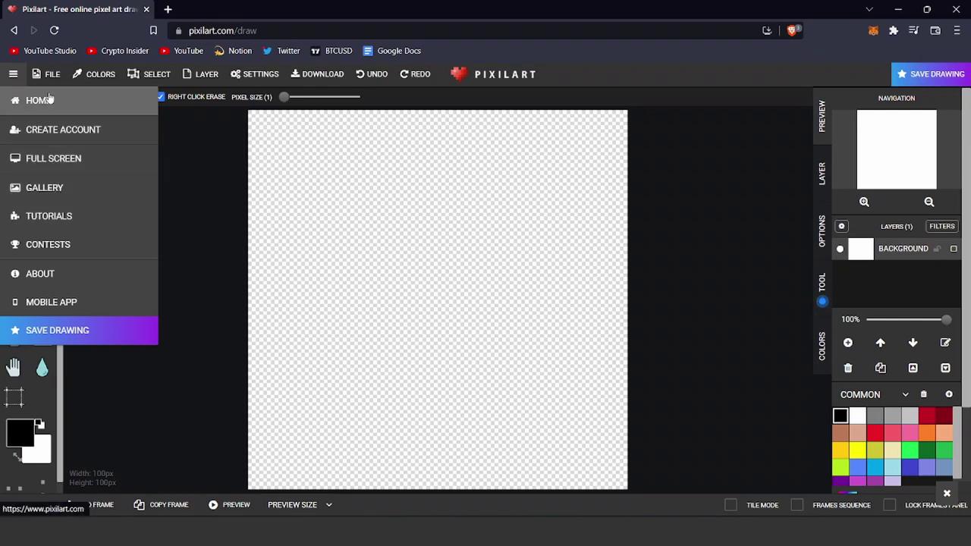
mouse_move(49, 75)
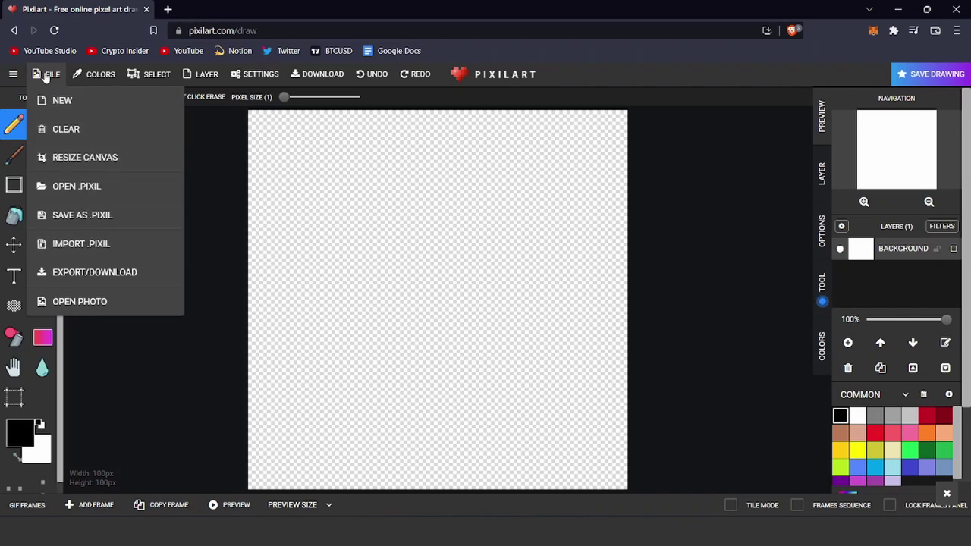
mouse_move(83, 76)
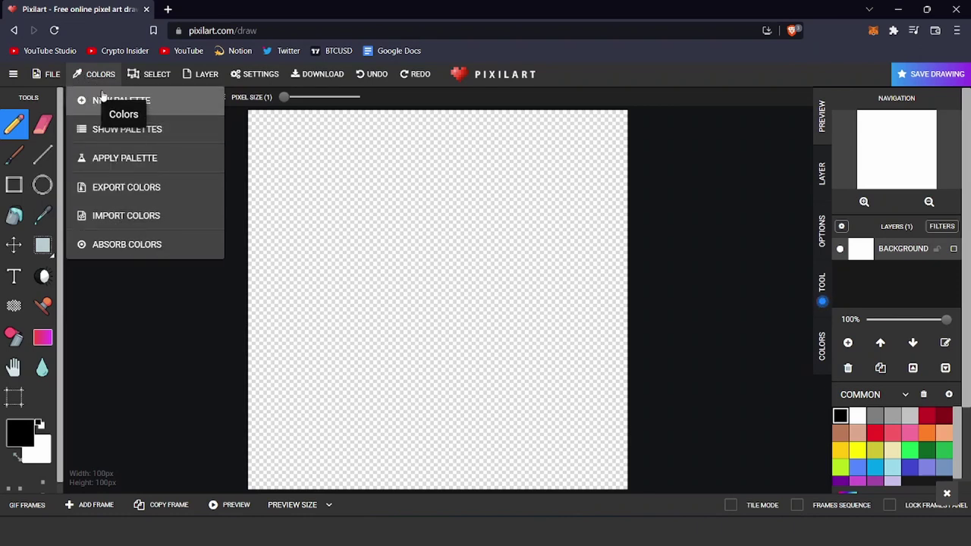
mouse_move(135, 76)
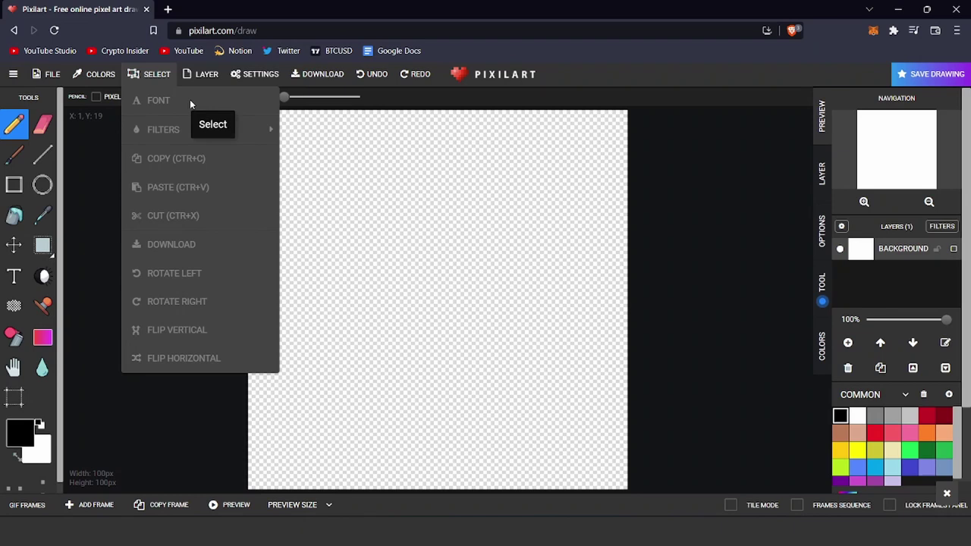
mouse_move(203, 84)
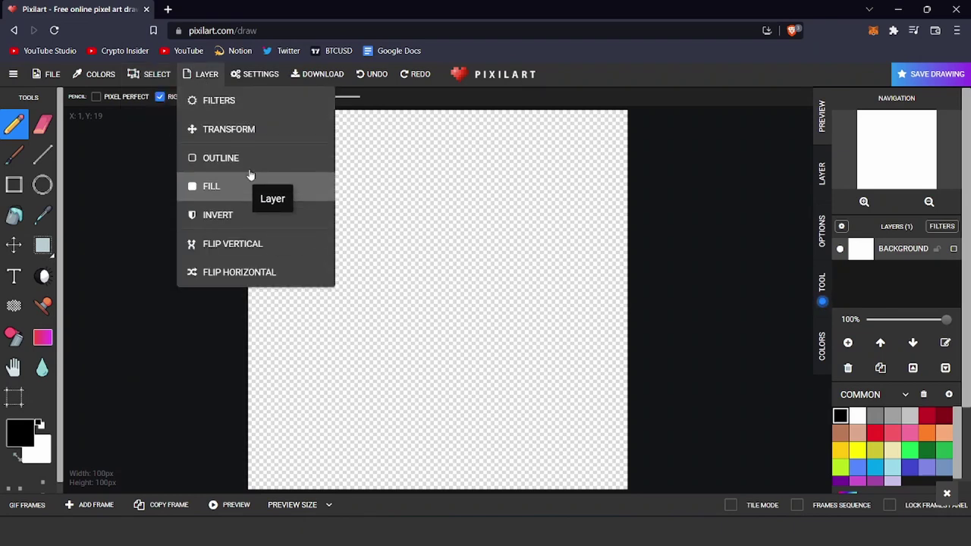
left_click(247, 73)
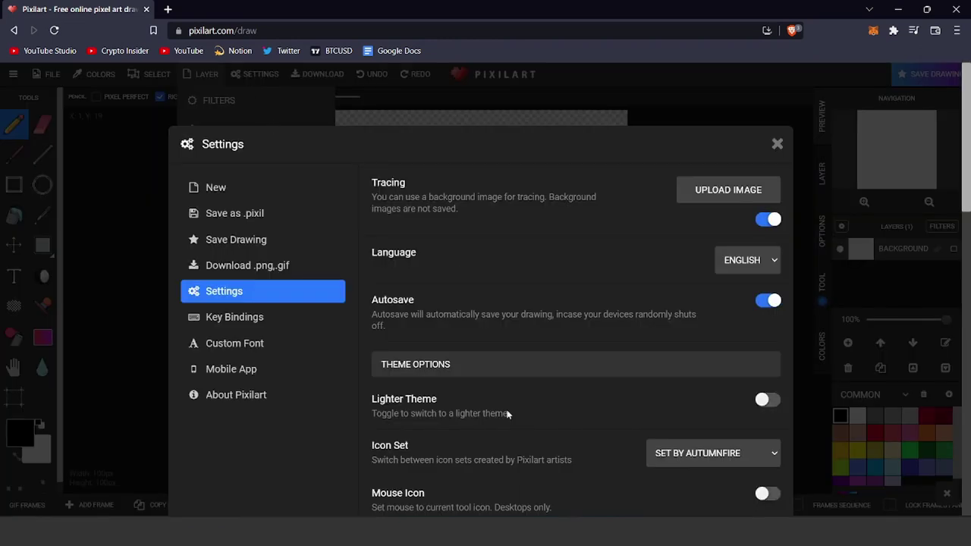
scroll(507, 413, "down", 5)
scroll(508, 414, "up", 5)
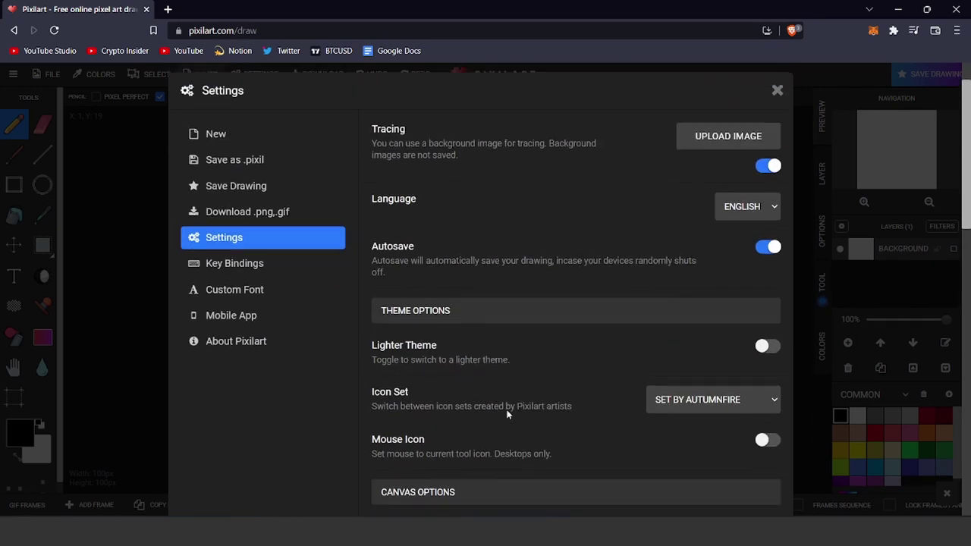
scroll(507, 414, "up", 2)
left_click(161, 214)
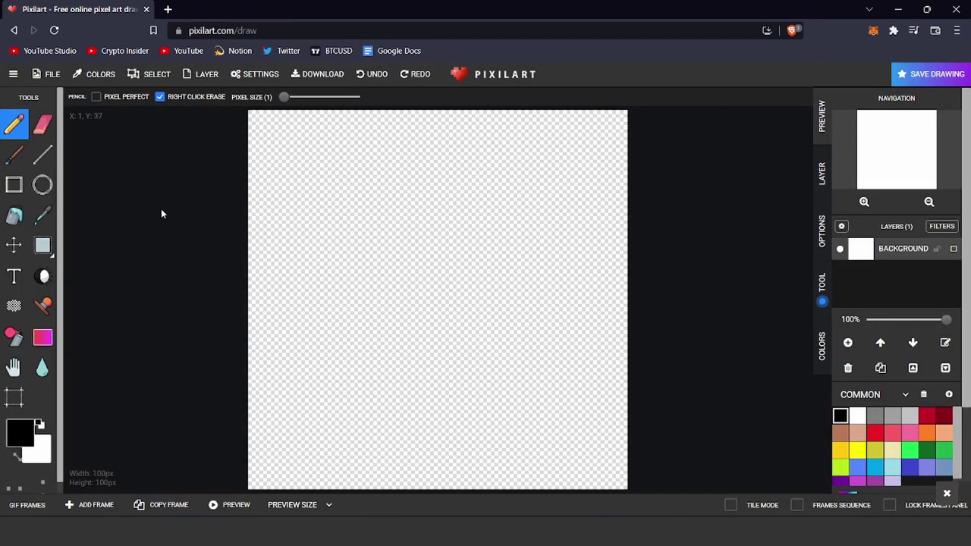
left_click(319, 74)
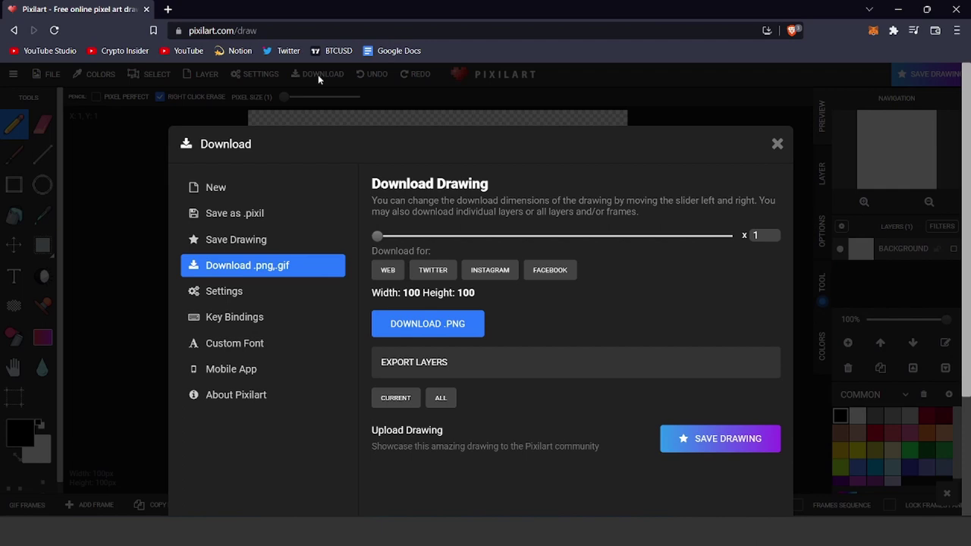
left_click(140, 138)
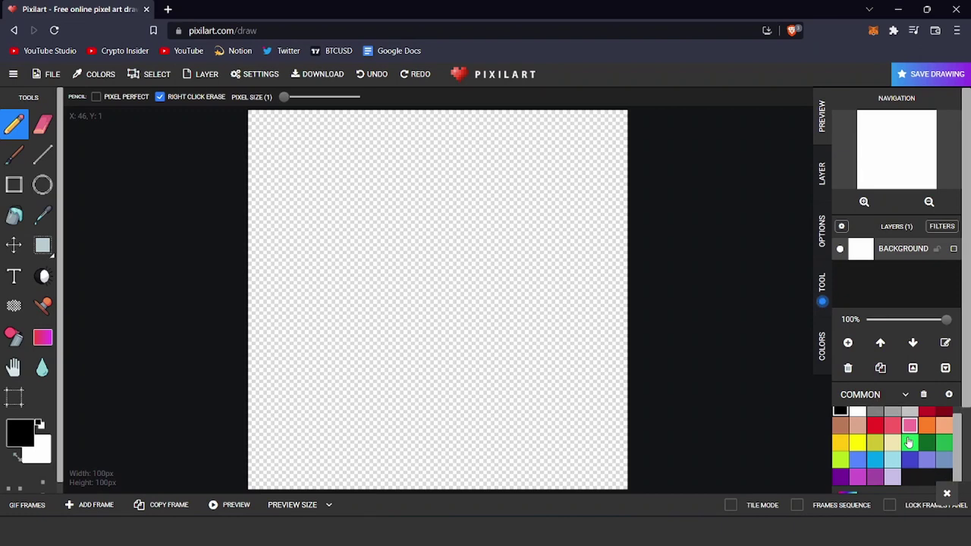
- Change the palette from Common to Default and scroll through its swatches
left_click(874, 400)
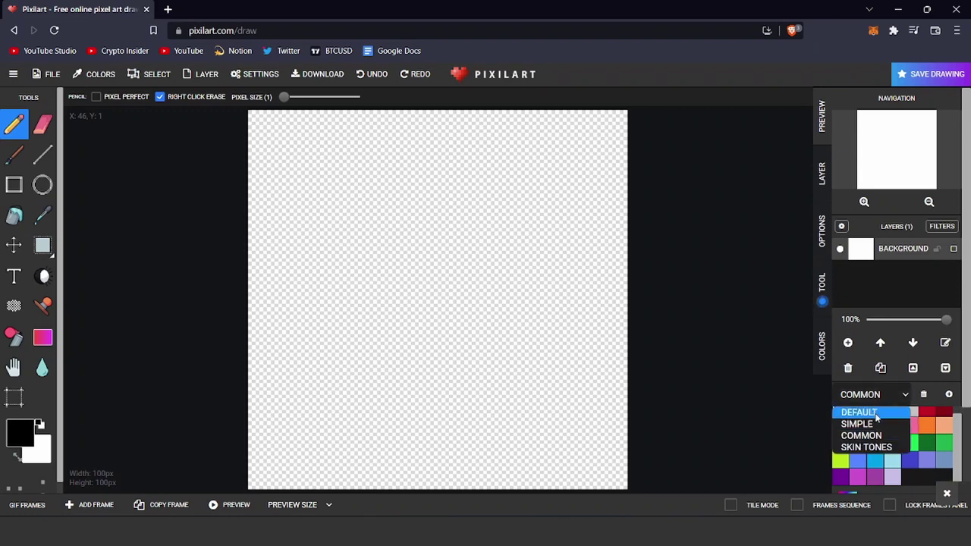
left_click(860, 412)
scroll(879, 429, "down", 5)
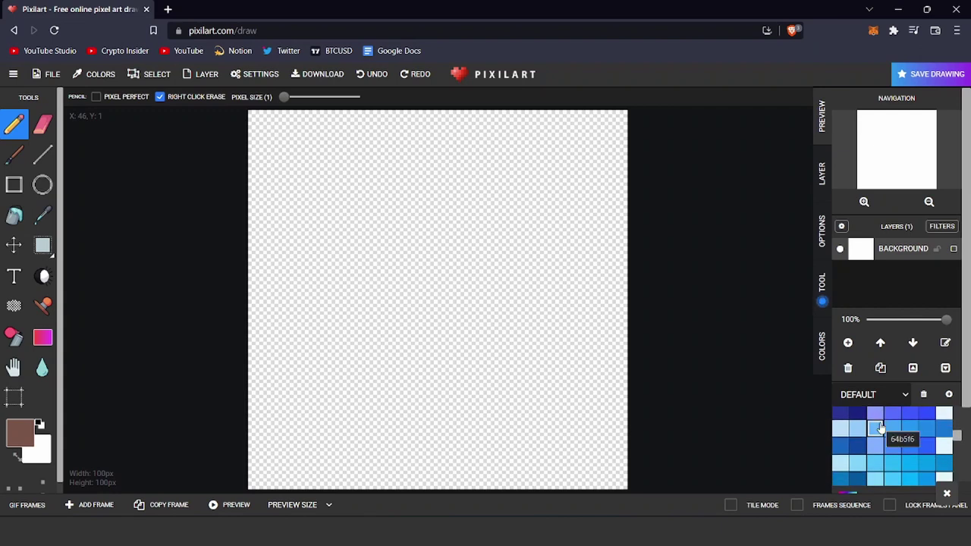
scroll(880, 429, "up", 5)
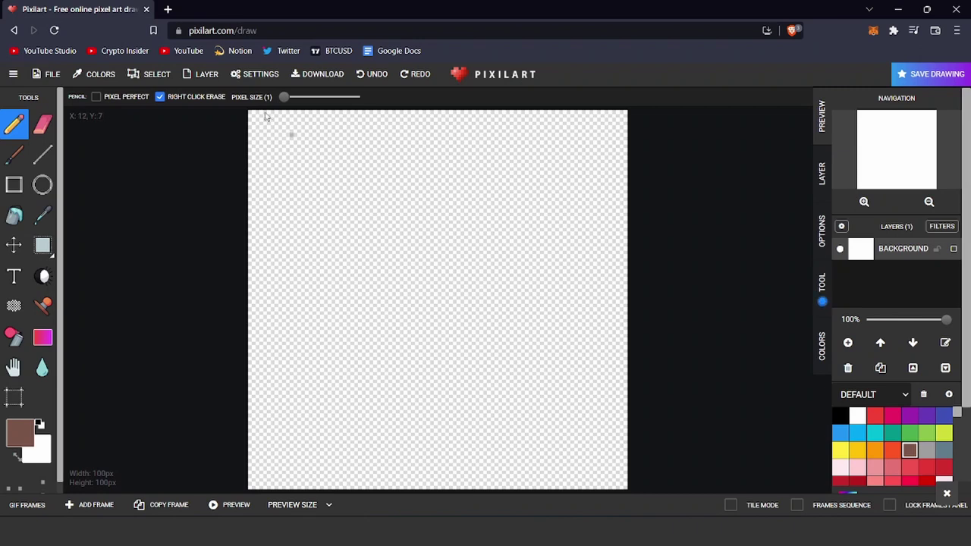
- Through File > New, request a 32×32 blank canvas with New Drawing
left_click(44, 80)
left_click(58, 100)
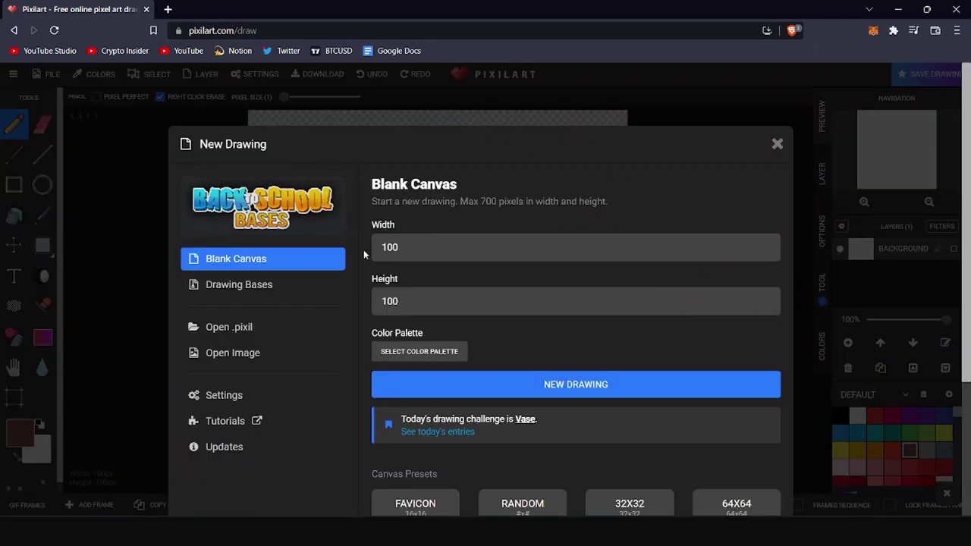
left_click(467, 246)
double_click(467, 246)
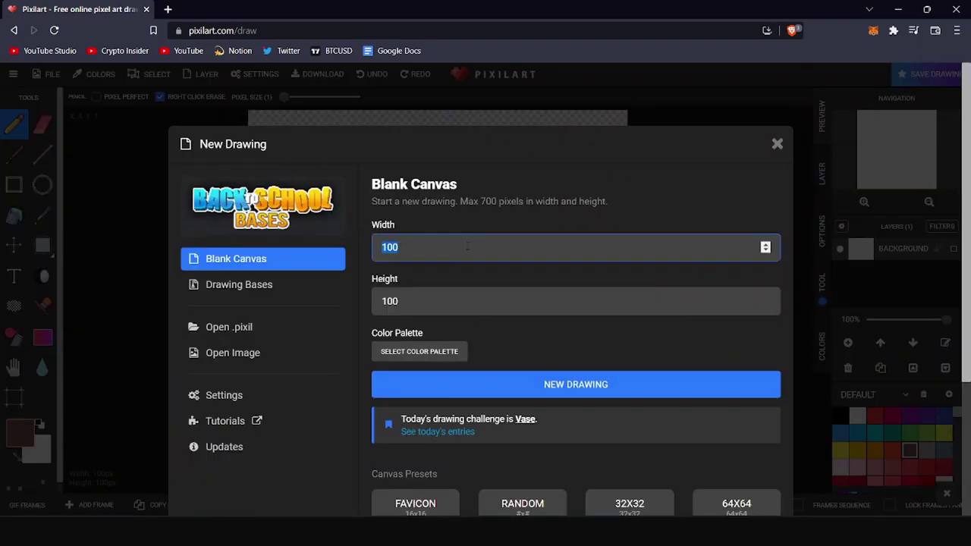
type("32")
double_click(441, 294)
type("31")
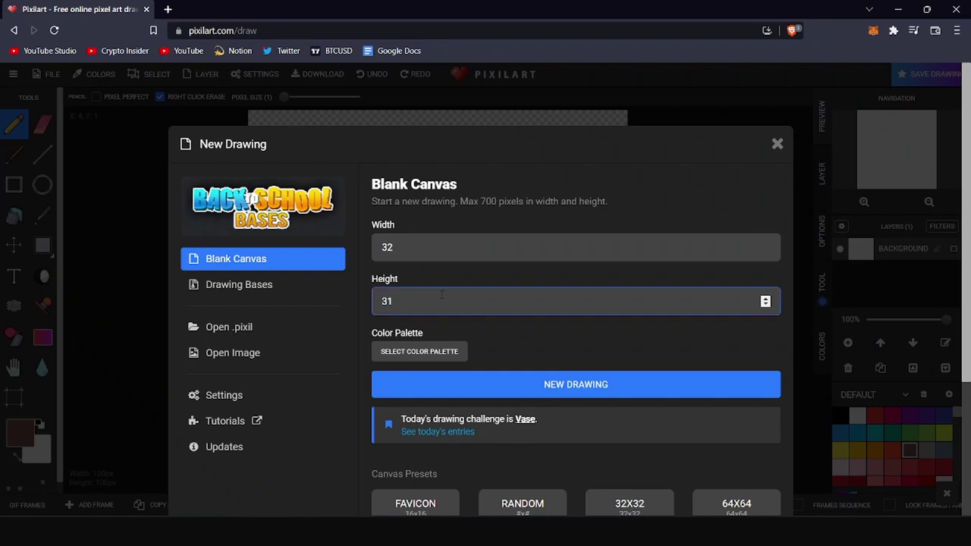
type("2")
left_click(507, 334)
scroll(507, 333, "down", 1)
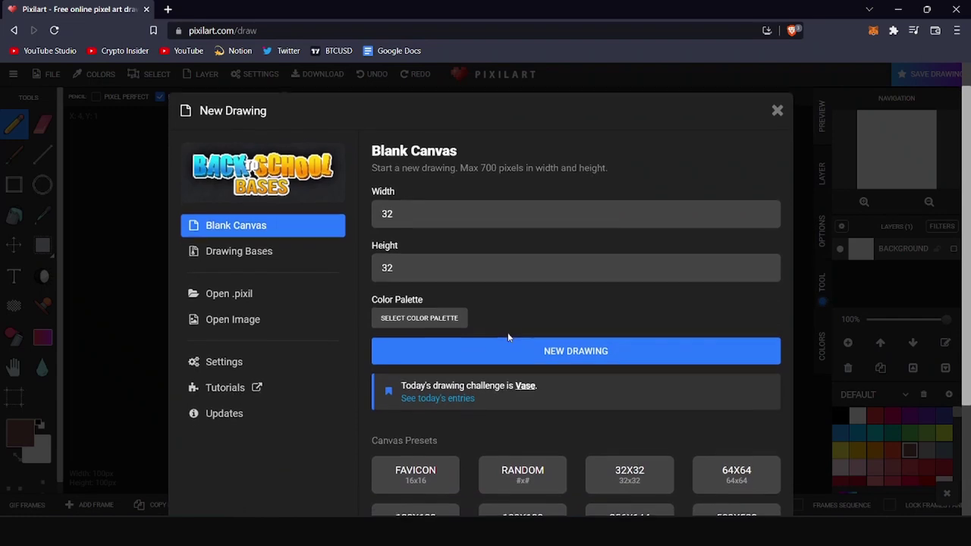
scroll(507, 334, "down", 1)
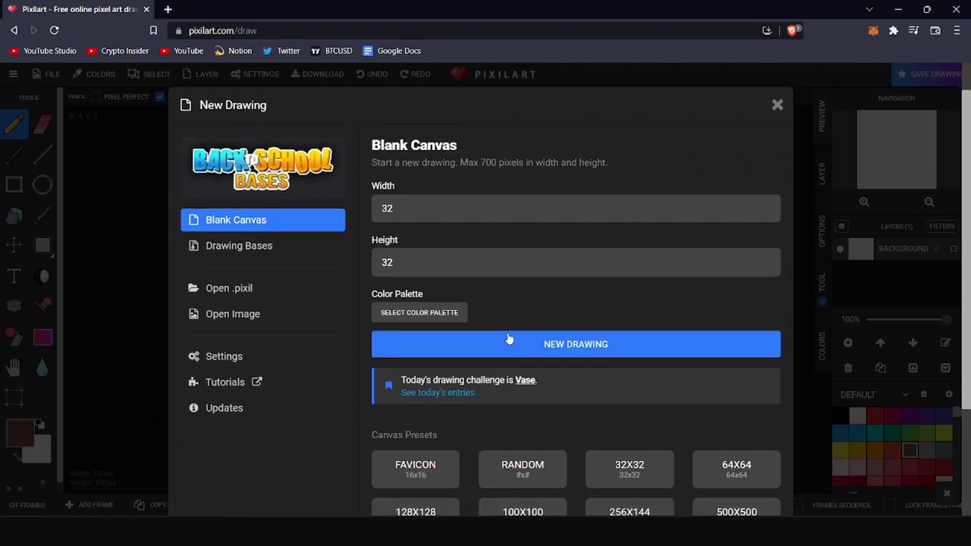
scroll(512, 336, "down", 1)
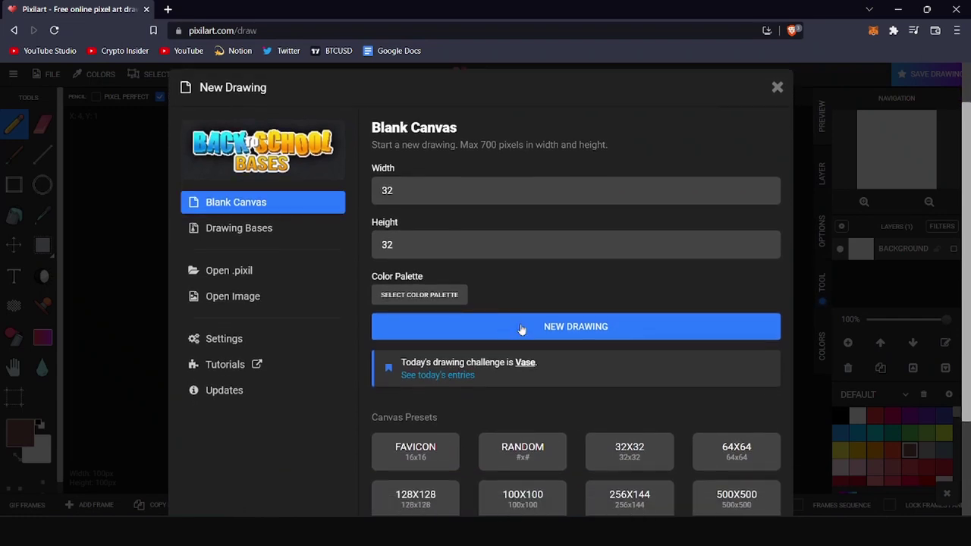
left_click(553, 327)
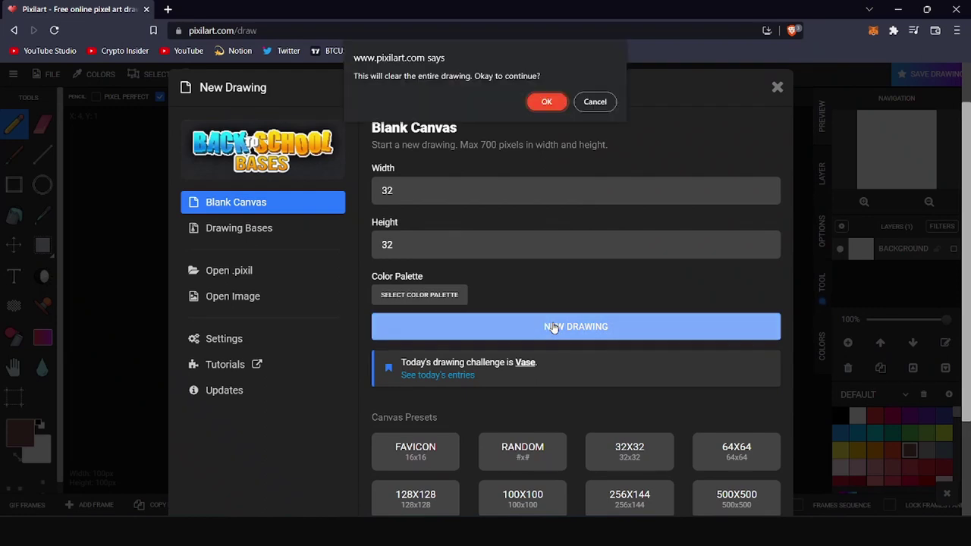
- Confirm clearing the old drawing, switch to black and pencil the heart's outline
left_click(544, 106)
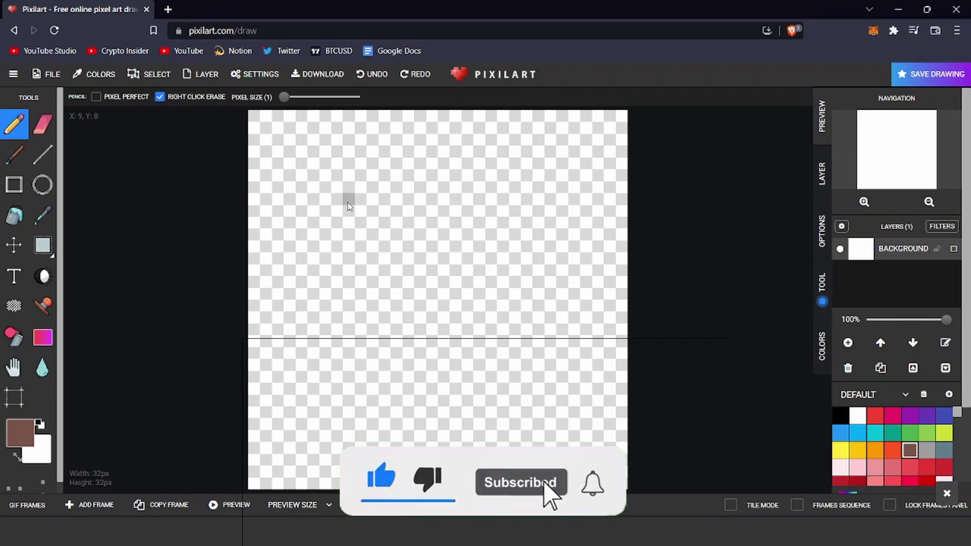
key("d")
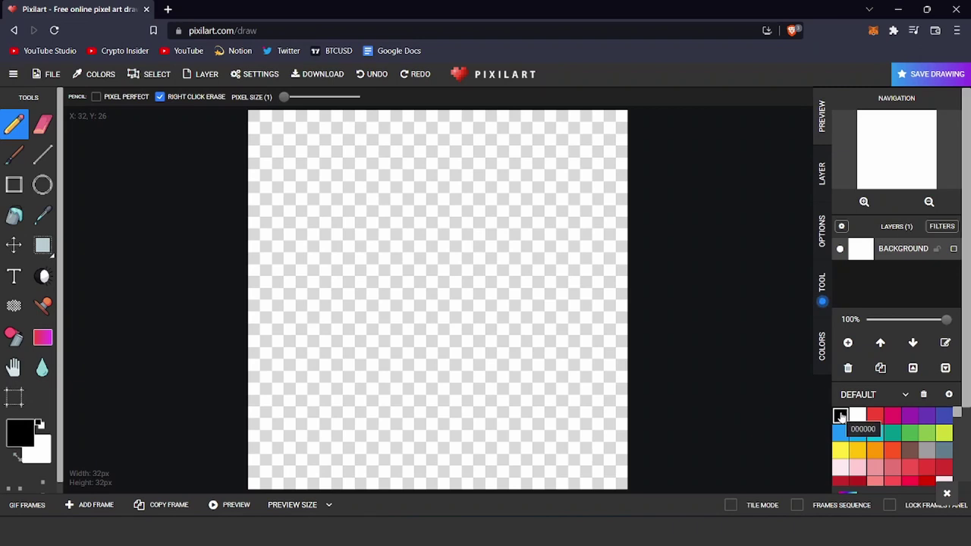
left_click(337, 200)
left_click_drag(344, 204, 364, 202)
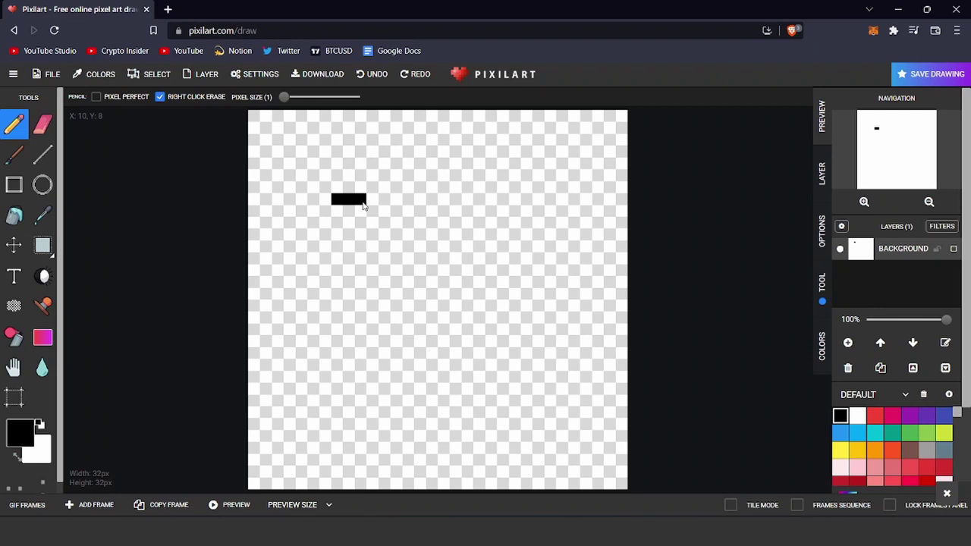
left_click(375, 80)
left_click(408, 79)
mouse_move(372, 211)
left_mouse_down()
mouse_move(383, 223)
mouse_move(426, 199)
mouse_move(464, 240)
mouse_move(468, 269)
mouse_move(418, 317)
mouse_move(361, 332)
mouse_move(337, 307)
mouse_move(318, 216)
mouse_move(301, 262)
mouse_move(313, 284)
left_mouse_up()
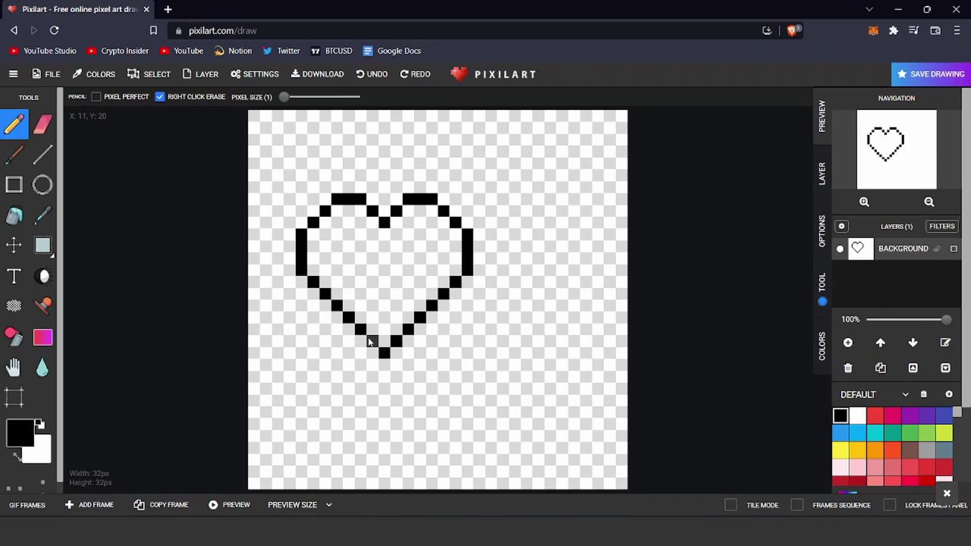
- Fill the heart's interior with crimson using the Bucket tool
left_click(16, 215)
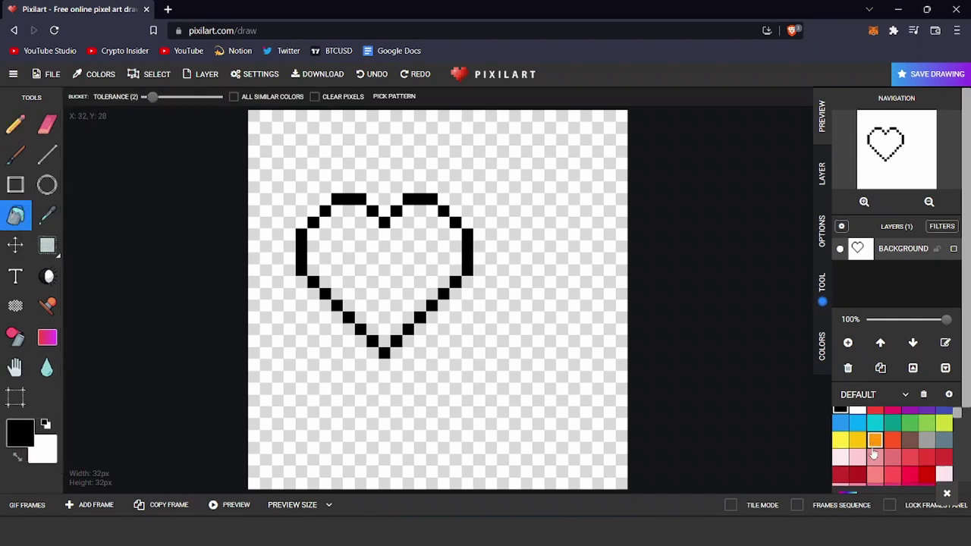
left_click(892, 450)
scroll(903, 455, "down", 1)
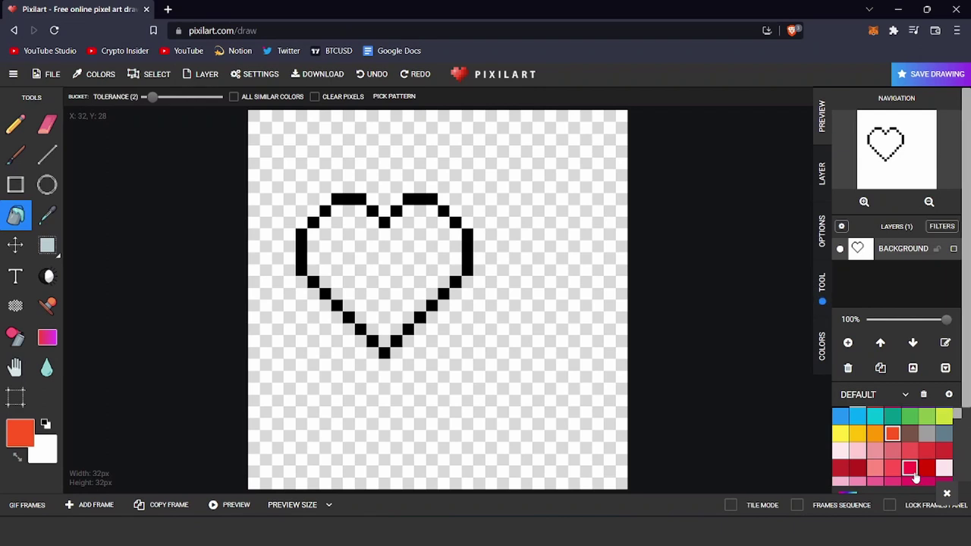
left_click(909, 468)
left_click(412, 275)
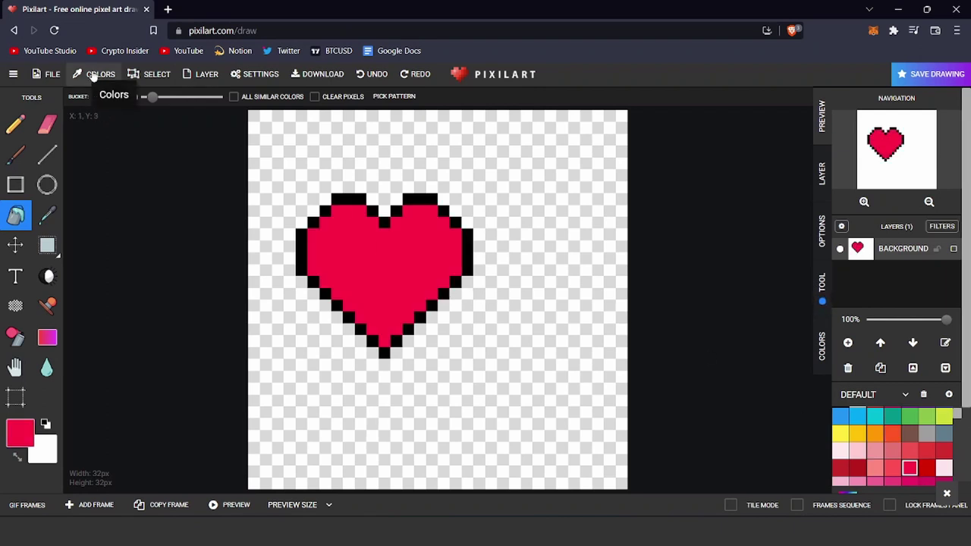
- Paint two white highlight pixels on the heart's upper right with the Pencil
left_click(16, 130)
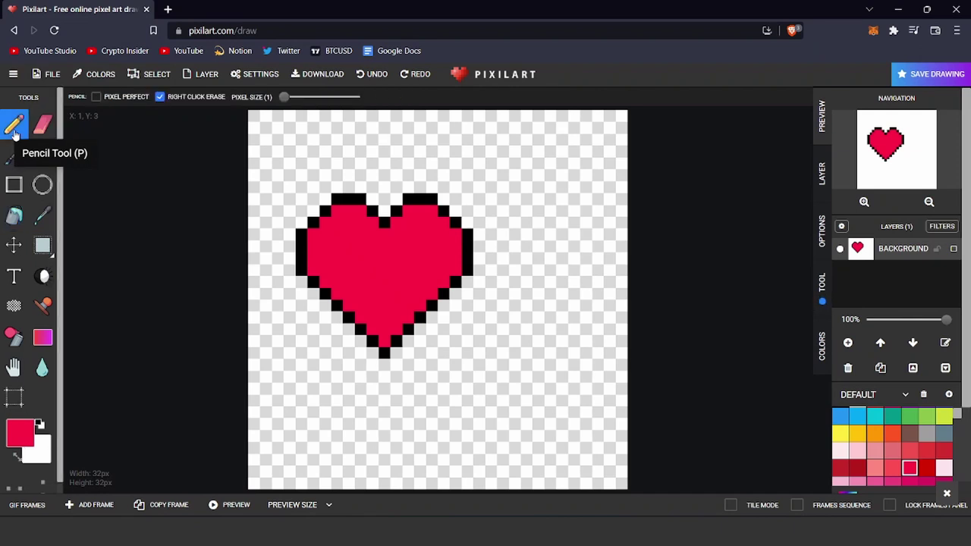
scroll(875, 444, "up", 1)
left_click(858, 416)
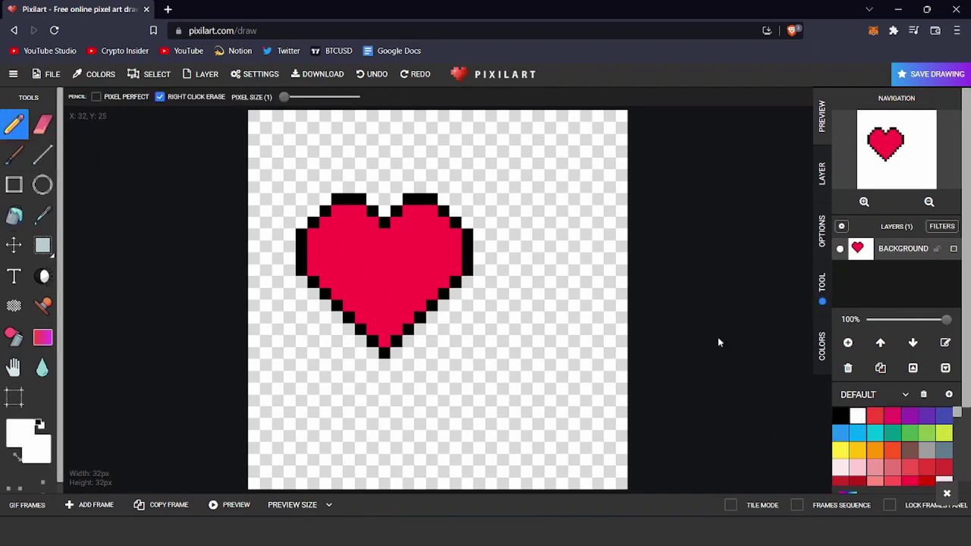
left_click(420, 225)
left_click(434, 239)
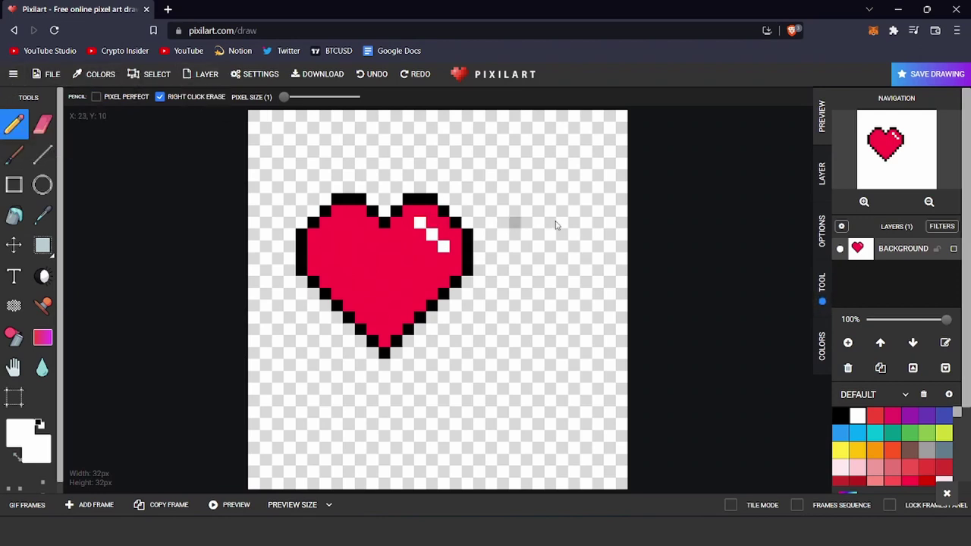
- Add a new layer, flood it with deep purple and order it beneath the heart layer
left_click(849, 344)
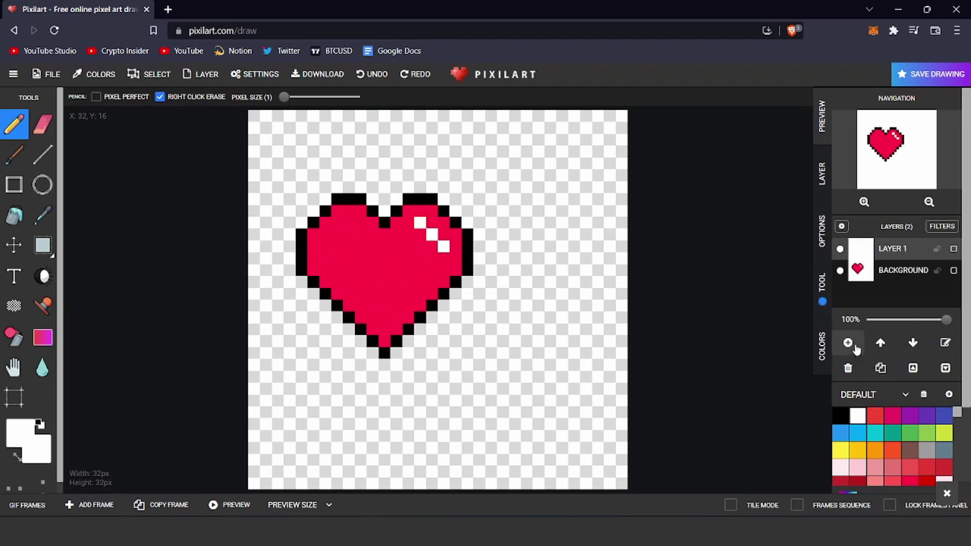
left_click(17, 214)
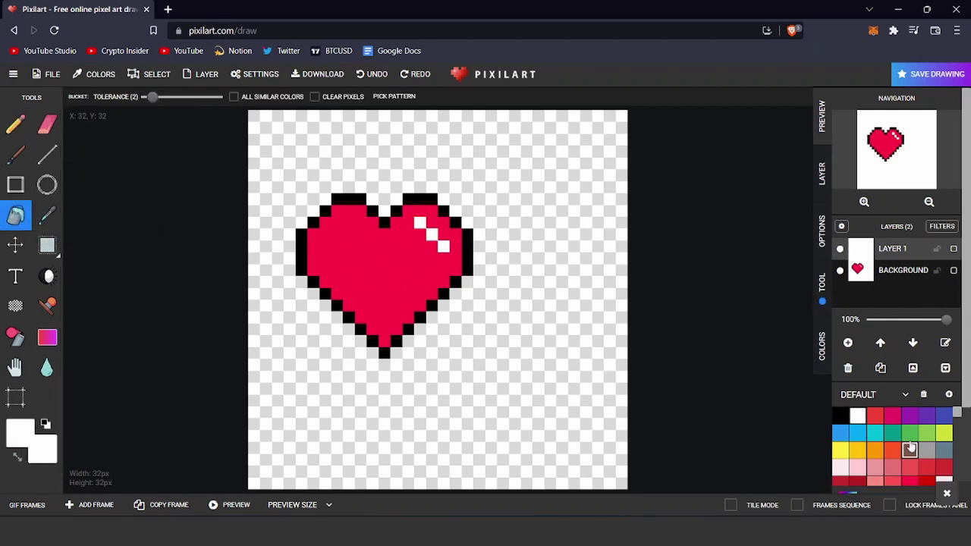
left_click(909, 415)
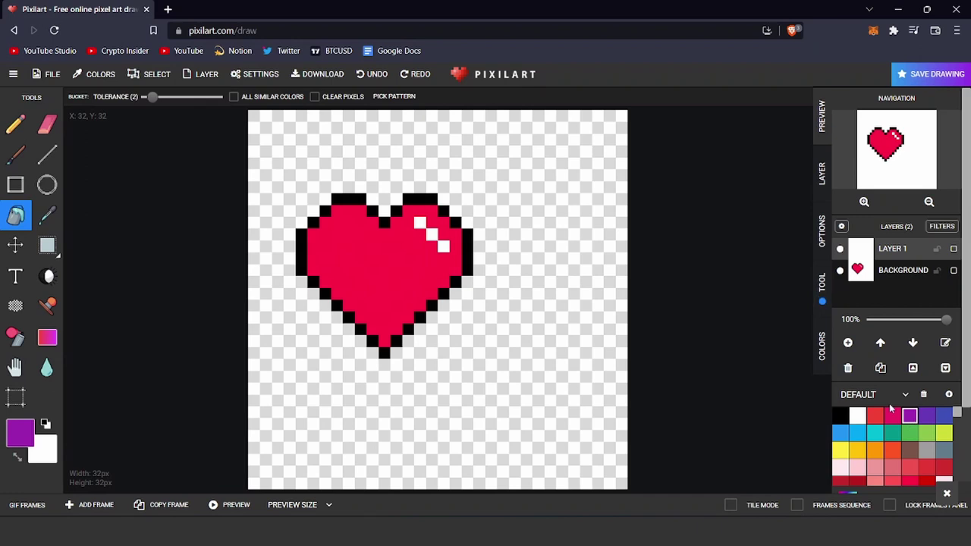
left_click(926, 415)
left_click(502, 339)
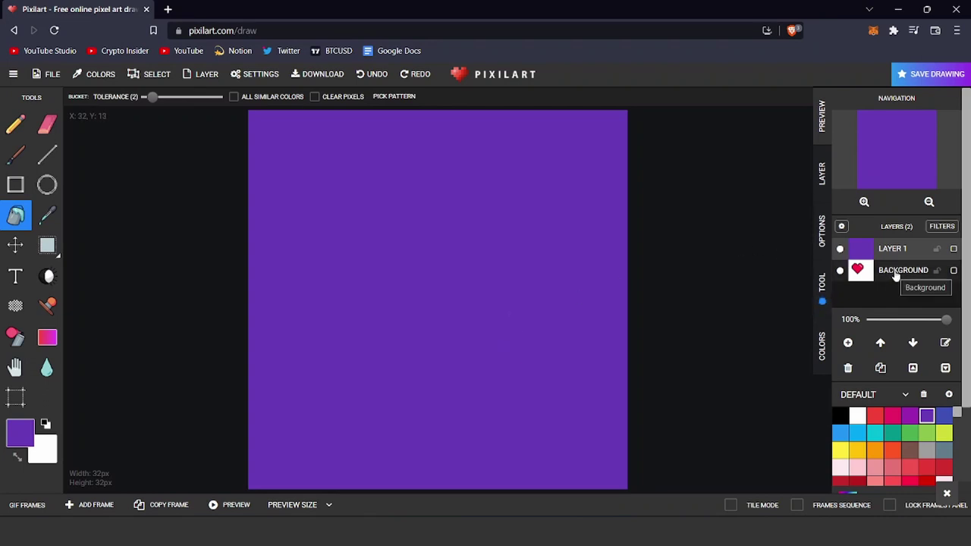
left_click_drag(895, 274, 895, 248)
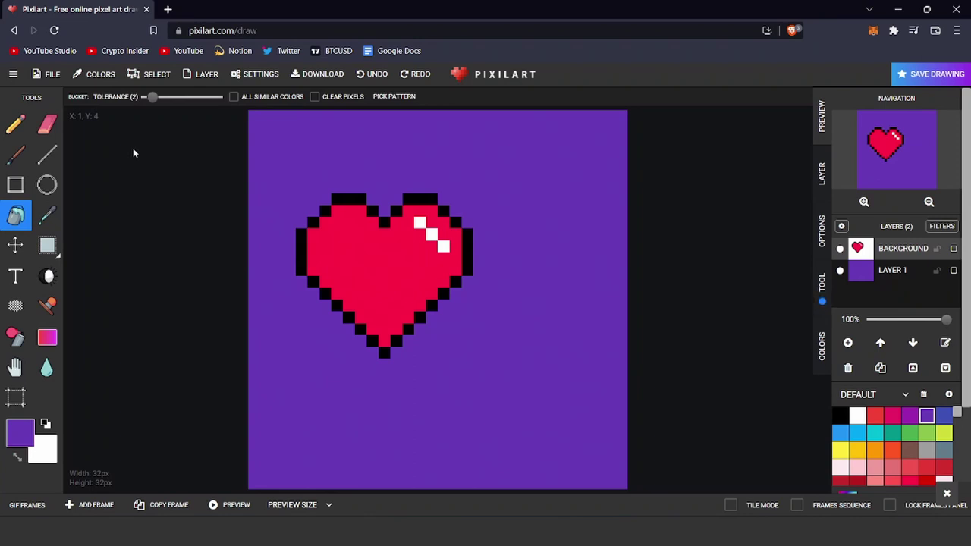
- Drag the heart right and down toward the canvas centre with the Move tool
left_click(8, 244)
left_click_drag(371, 259, 425, 286)
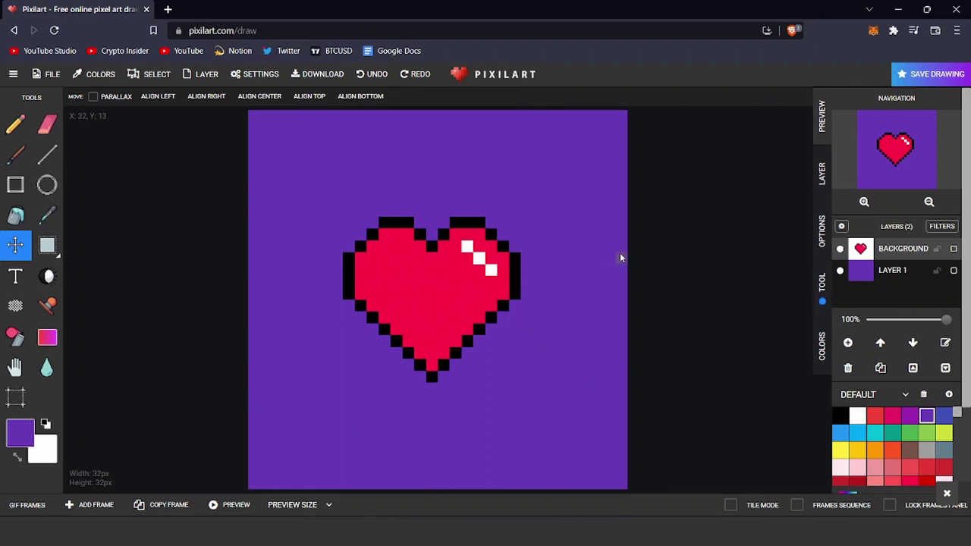
scroll(923, 465, "down", 6)
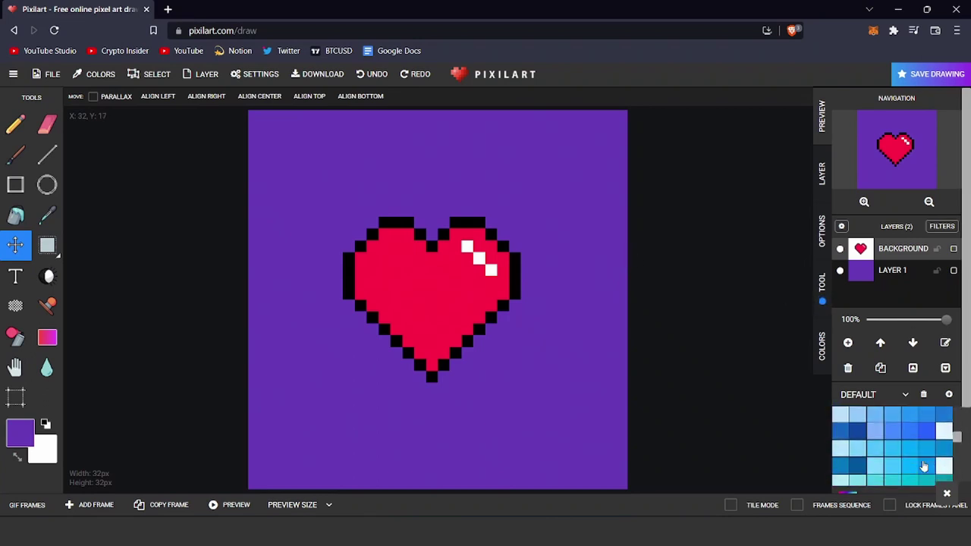
- On a new layer, sweep a light-magenta gradient from the bottom-right corner, keeping the heart layer on top
left_click(848, 343)
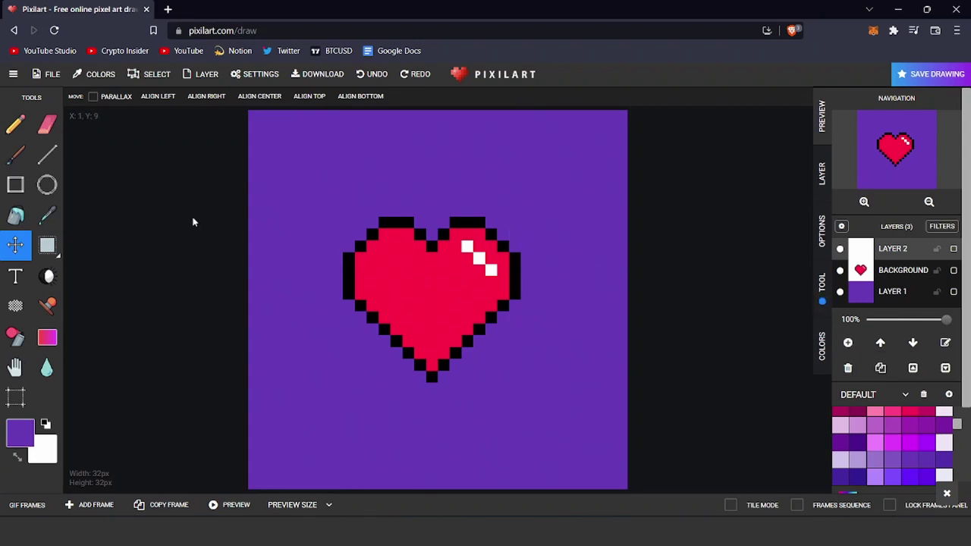
left_click(47, 336)
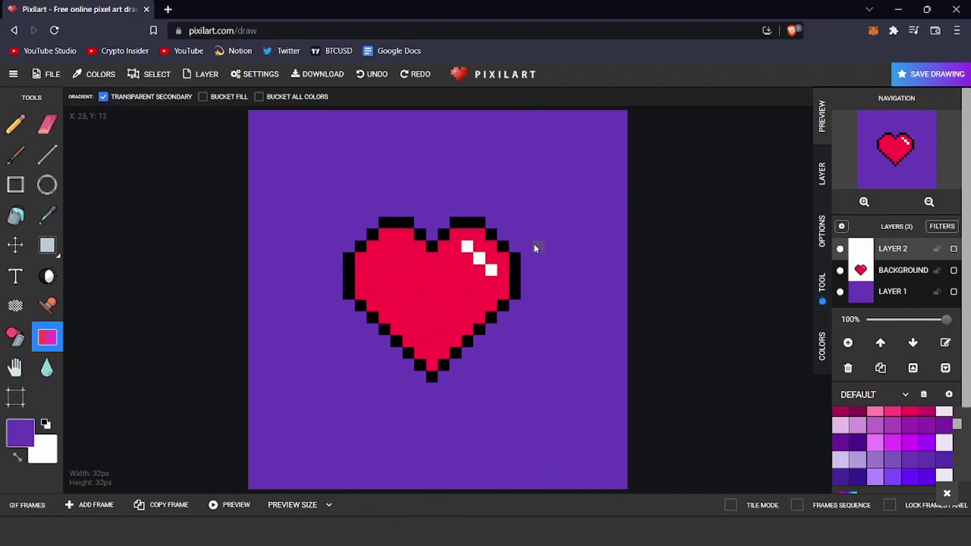
left_click(874, 441)
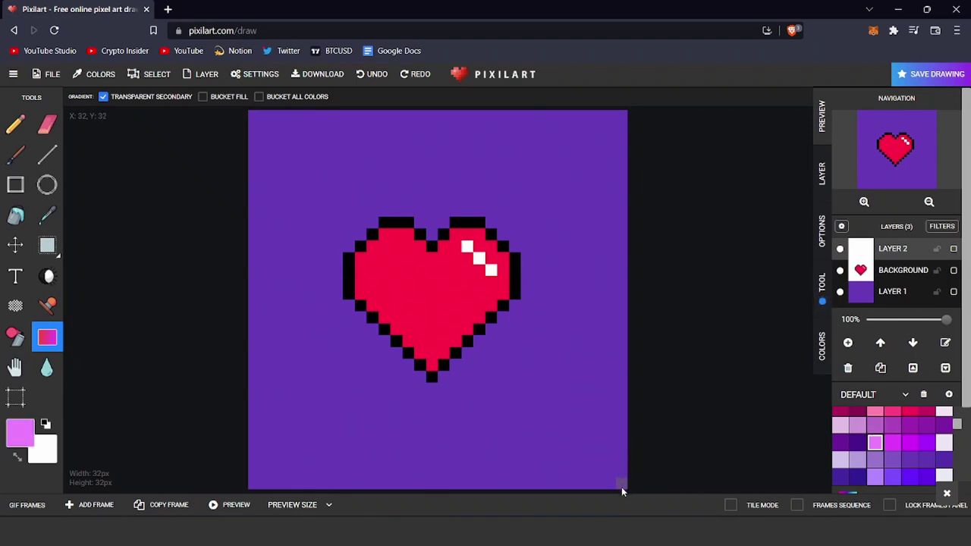
left_click_drag(621, 487, 335, 215)
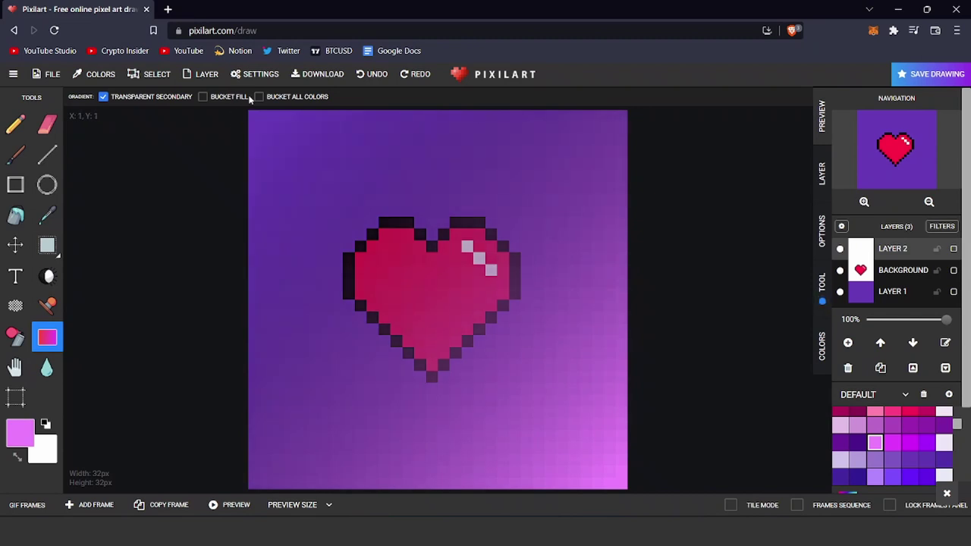
left_click_drag(255, 119, 255, 118)
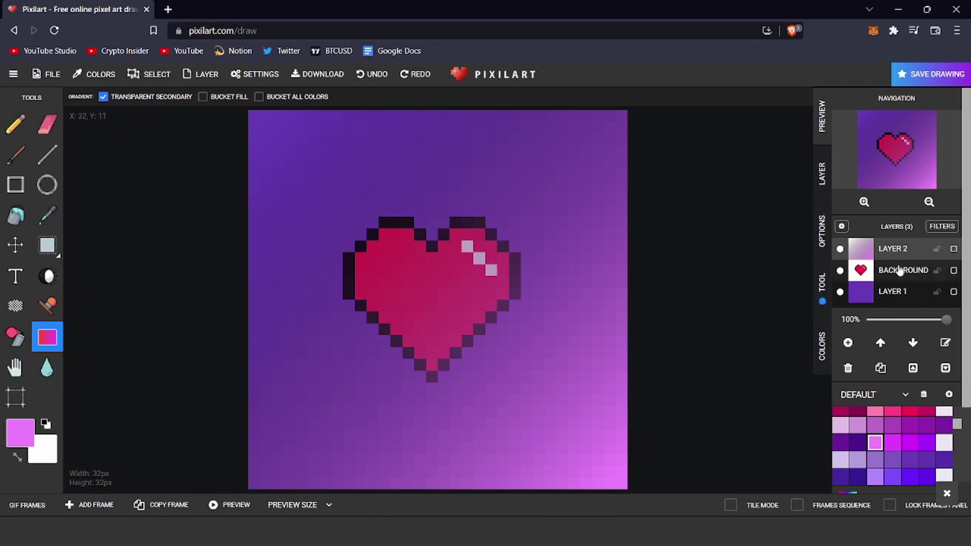
left_click_drag(900, 270, 899, 249)
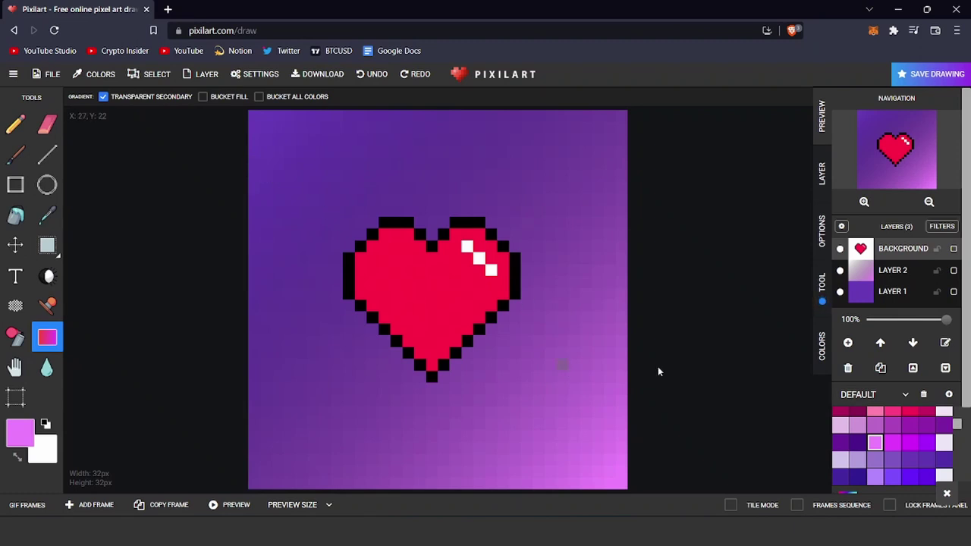
- On a new layer, spray cyan into the bottom-right, top-right, top-left and bottom-left corners
scroll(839, 446, "down", 6)
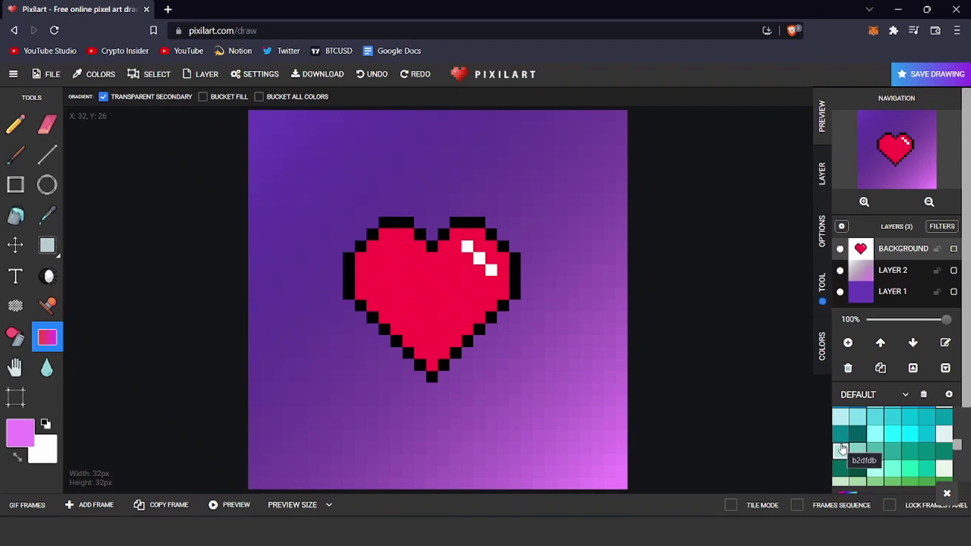
left_click(848, 342)
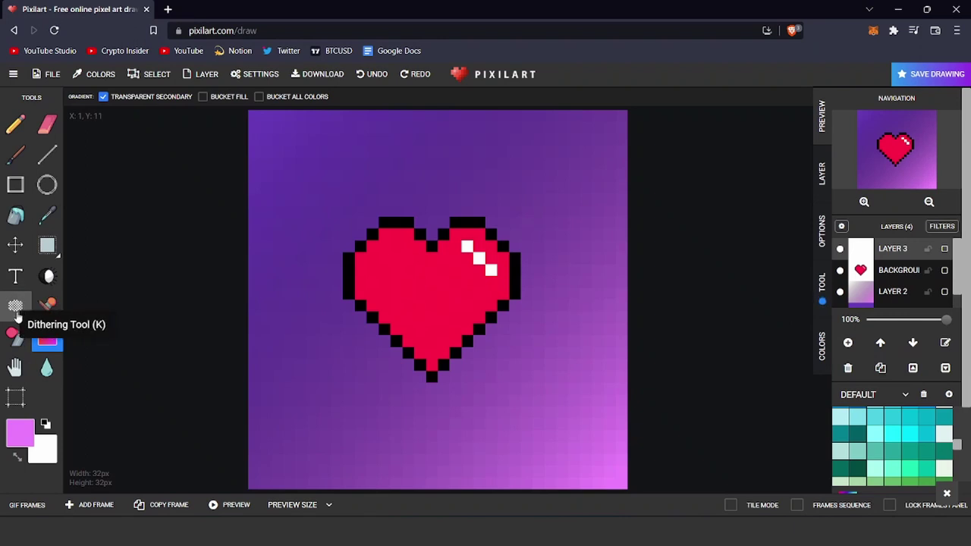
left_click(12, 337)
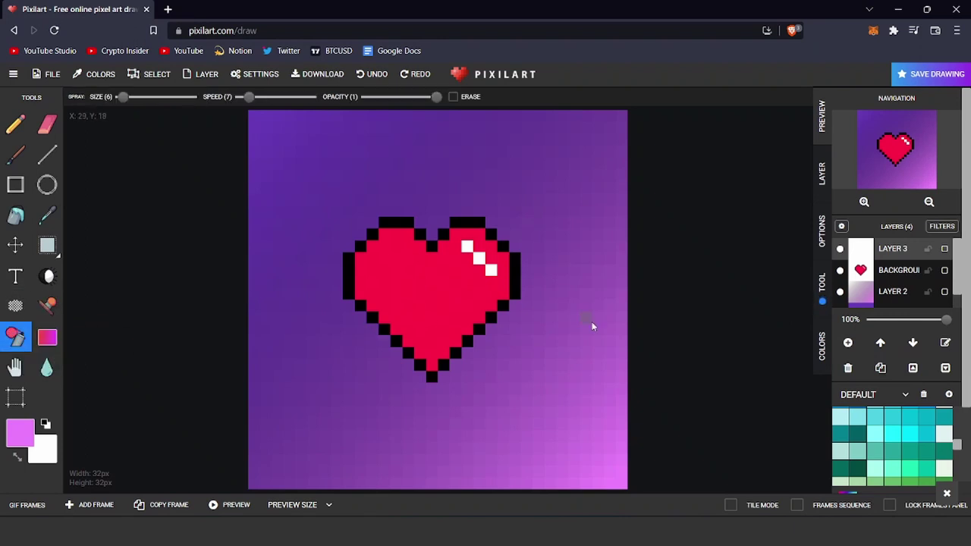
left_click(892, 433)
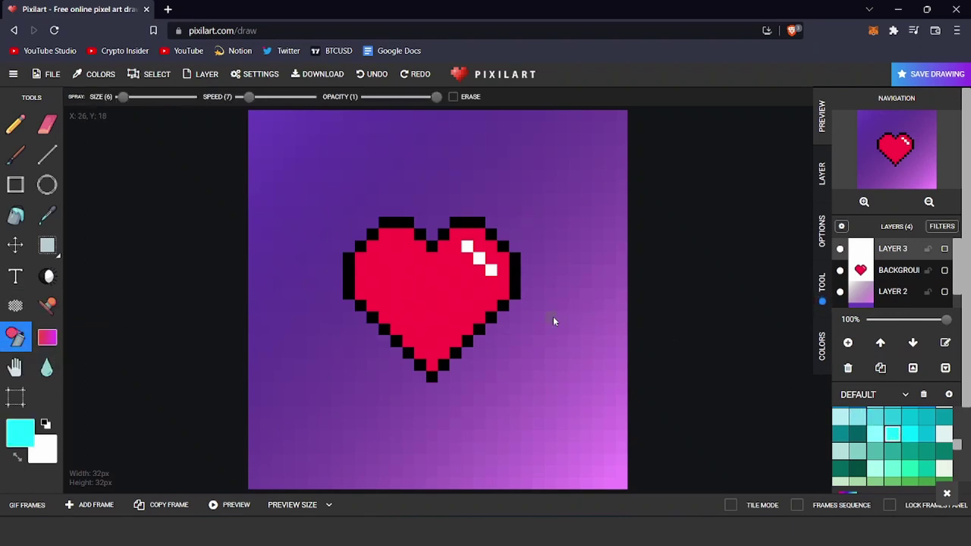
left_click_drag(588, 452, 572, 436)
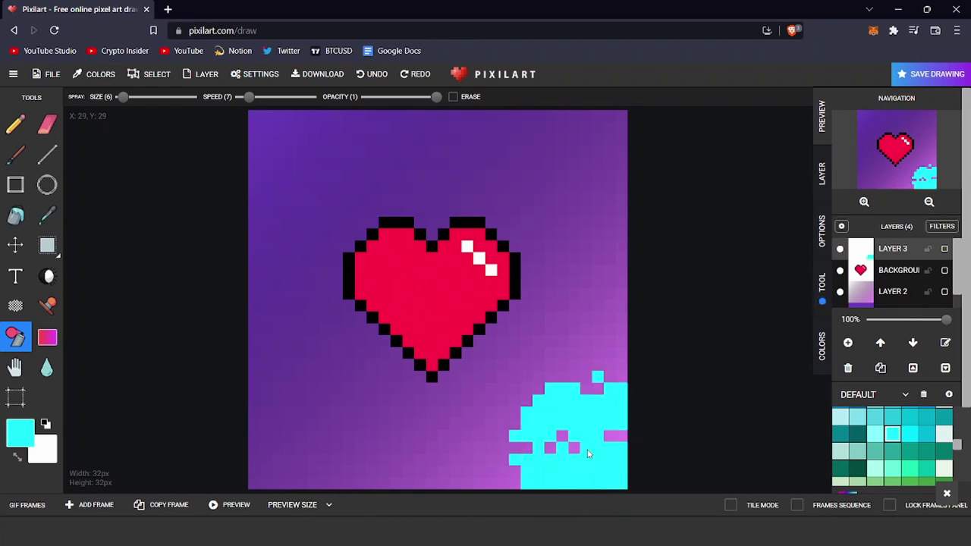
left_click(581, 143)
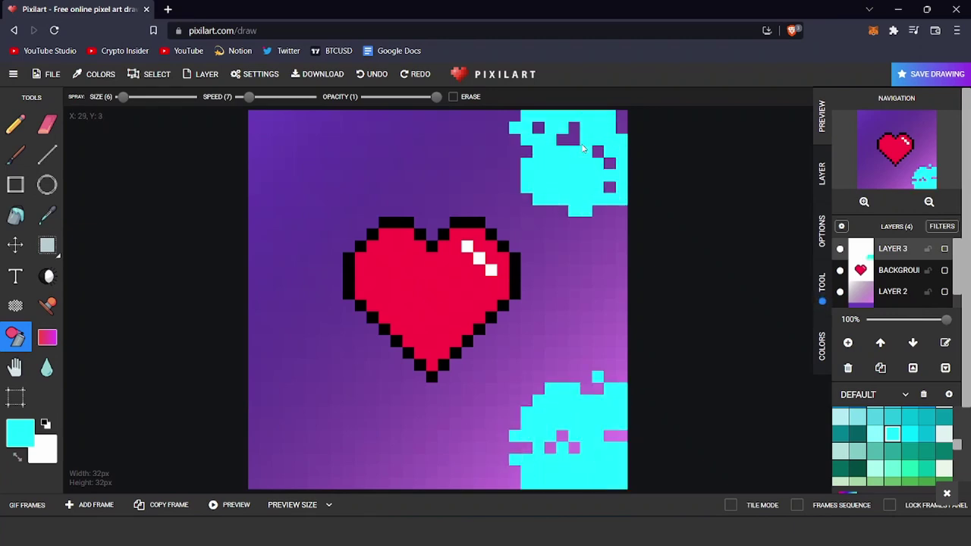
left_click(282, 141)
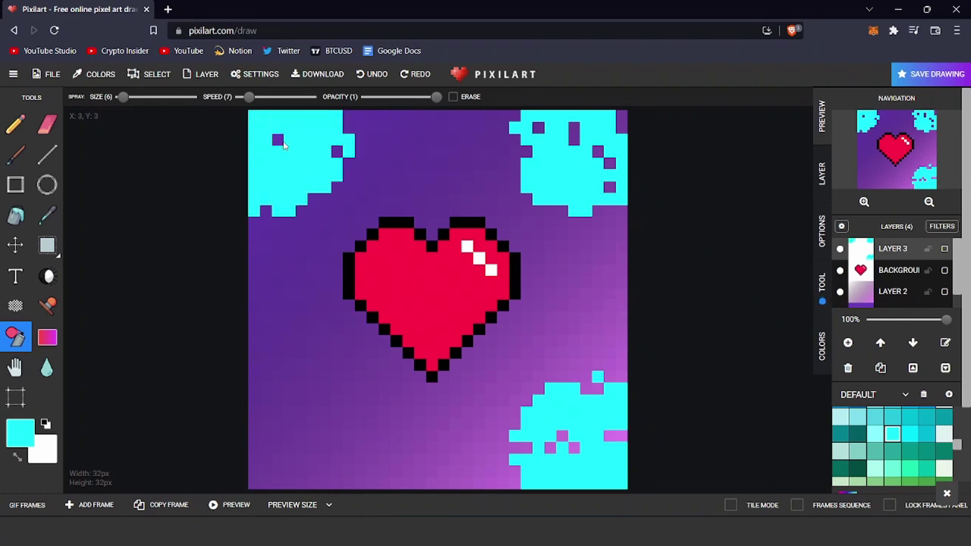
left_click(287, 458)
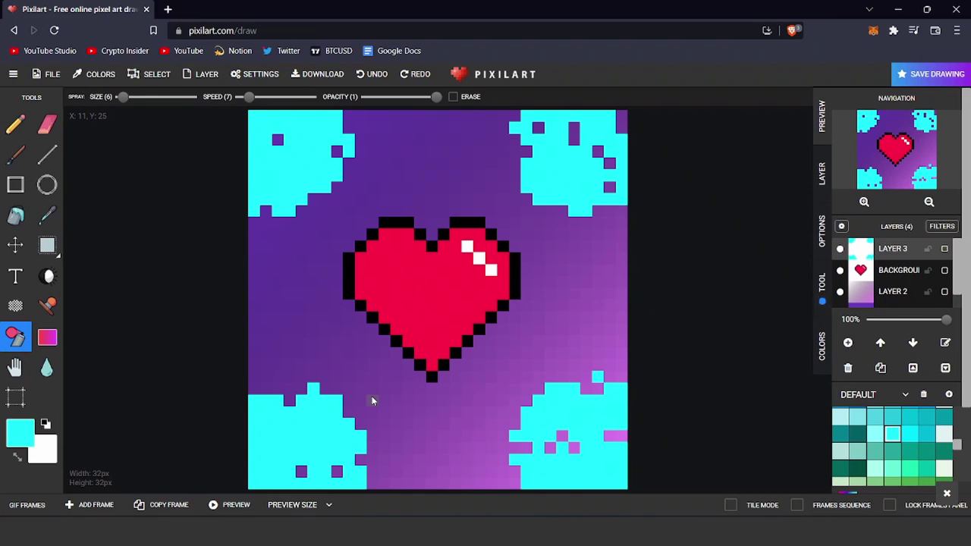
- Save the drawing as pixil-frame-0 (1).png in the Downloads folder
left_click(317, 76)
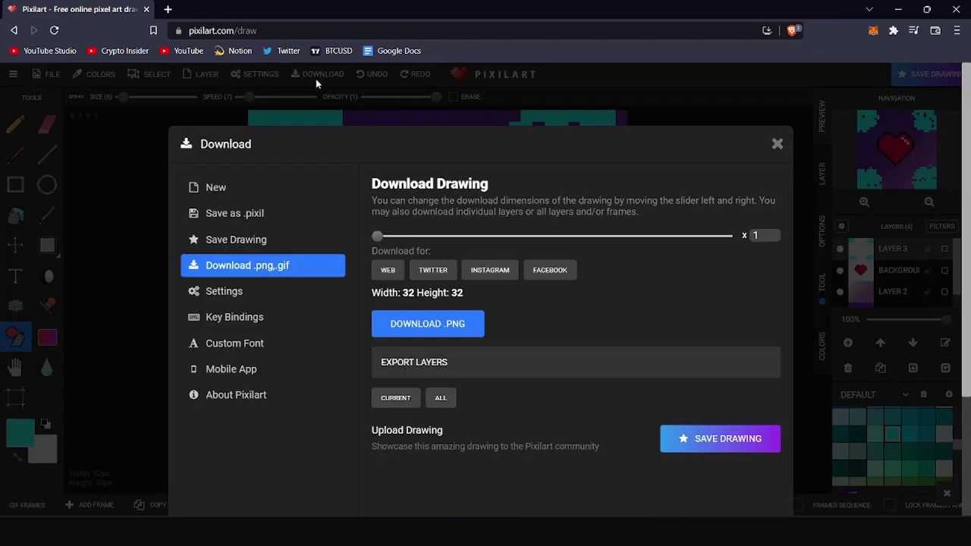
left_click(436, 323)
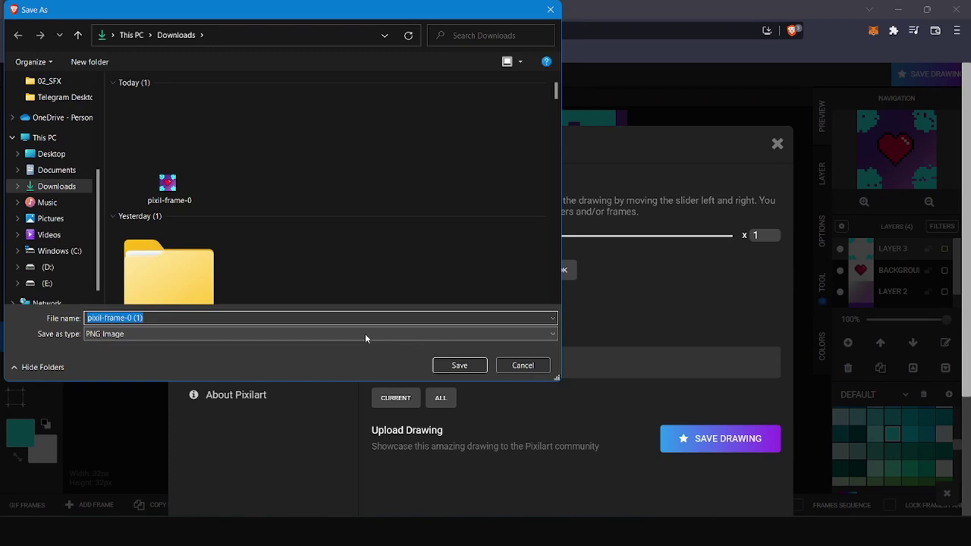
left_click(453, 368)
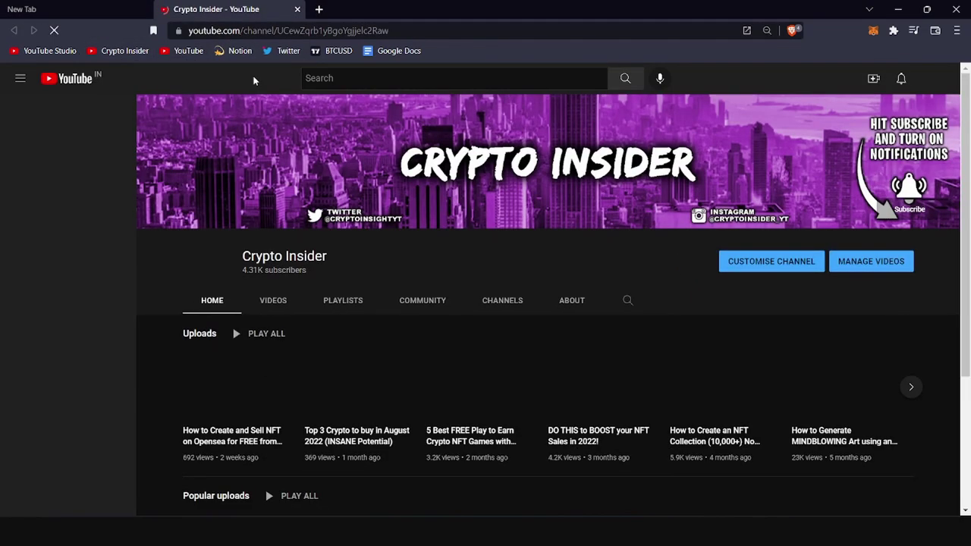
- Scroll the Crypto Insider channel home page down to its Uploads row
scroll(331, 321, "down", 3)
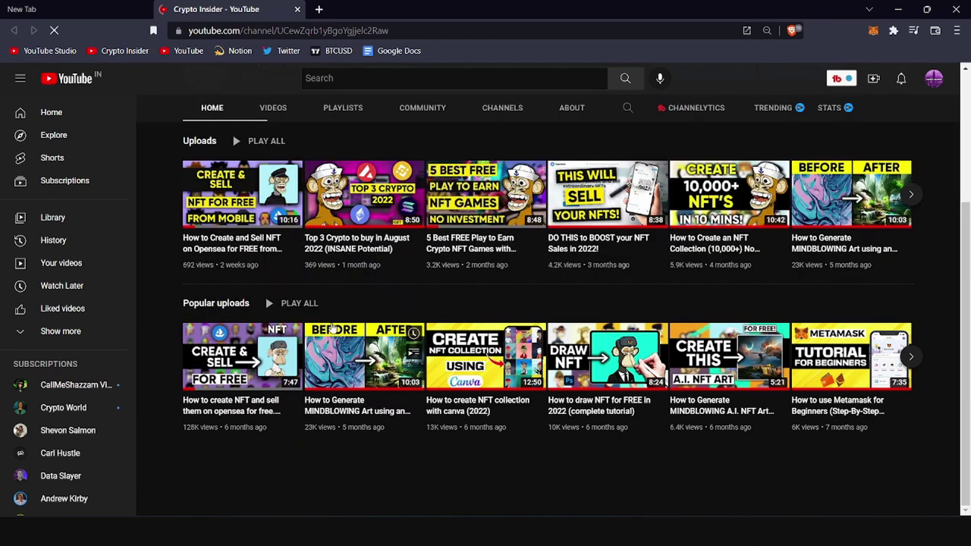
mouse_move(241, 346)
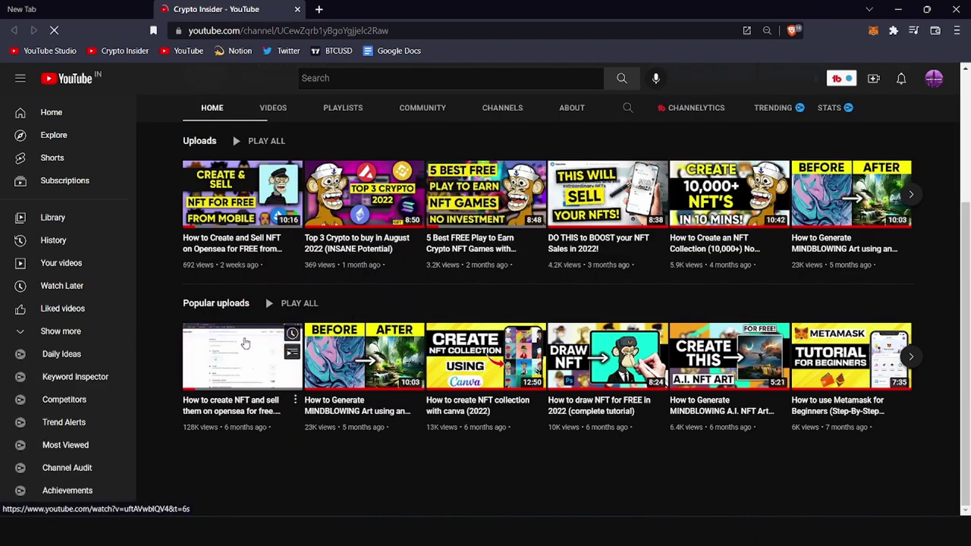